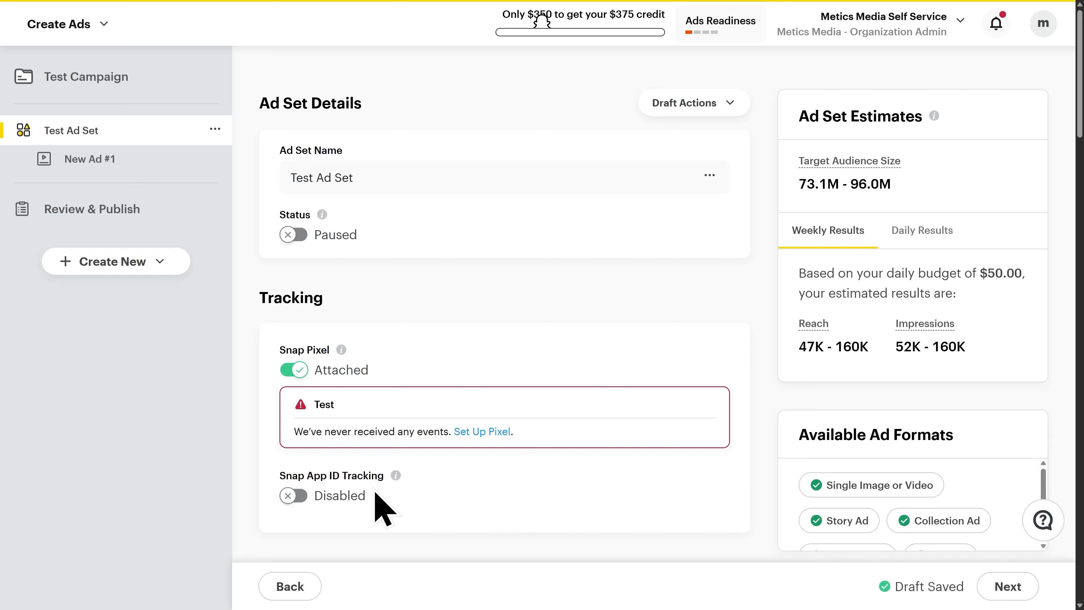
Choose Maximize number of impressions as the performance goal and Auto-Bid as the bid strategy for the ad set
scroll(385, 510, "down", 5)
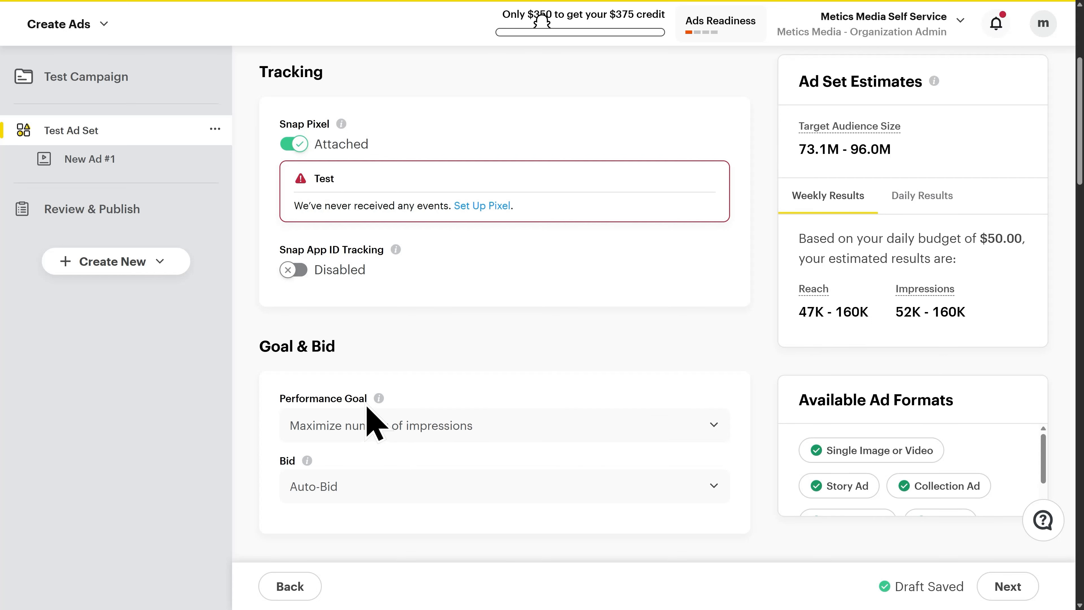
left_click(713, 426)
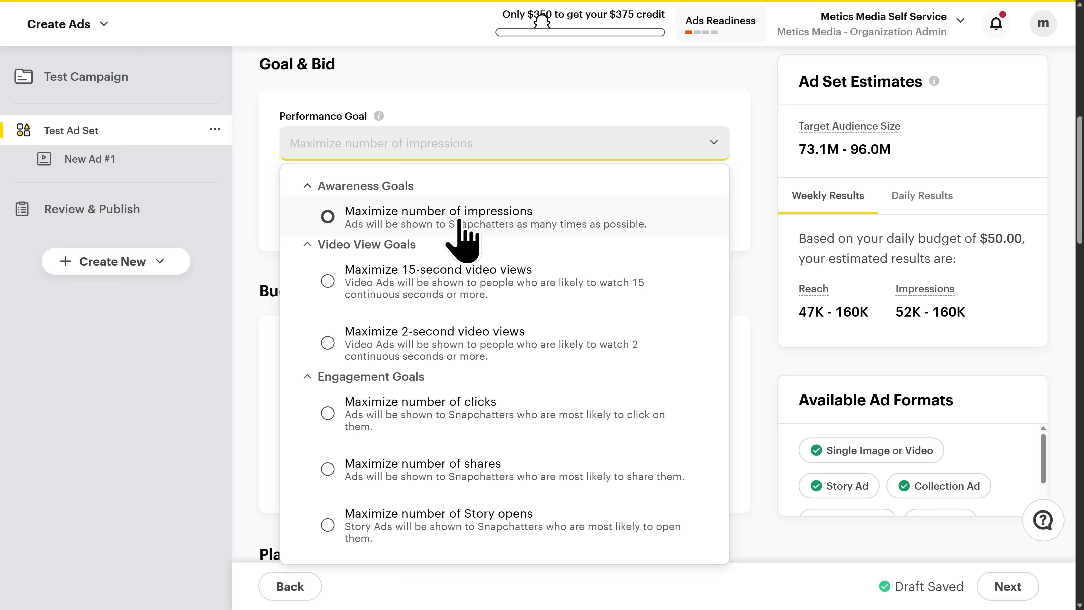
left_click(461, 237)
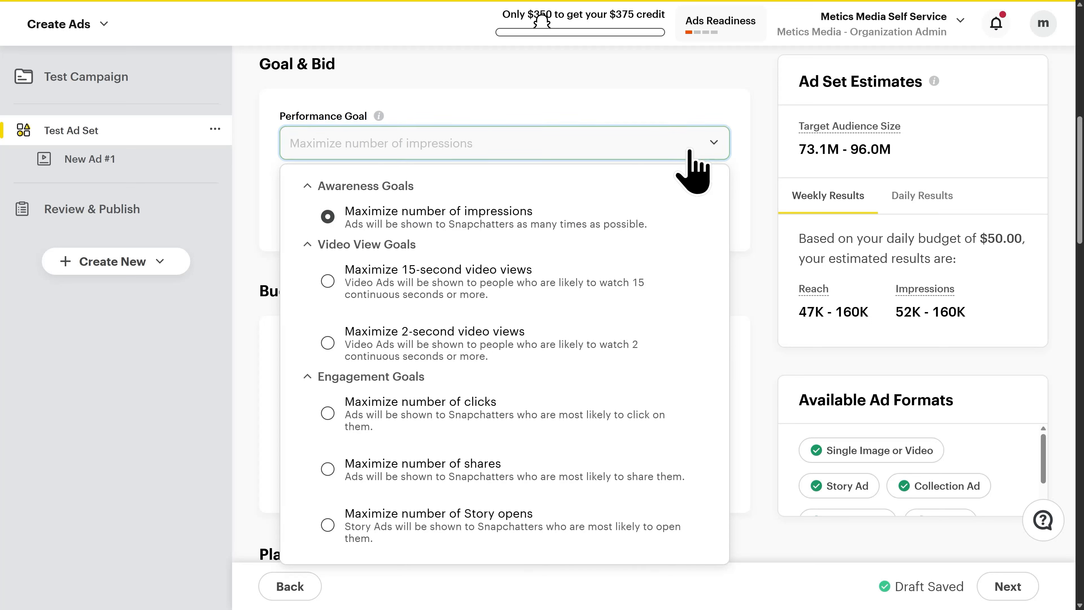
left_click(705, 147)
left_click(711, 204)
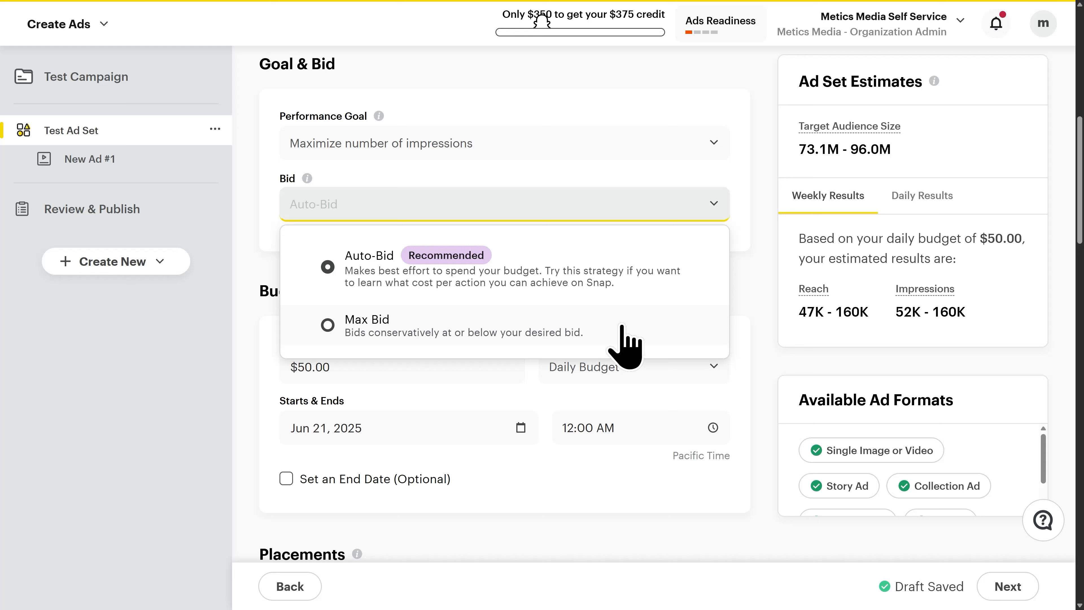
left_click(635, 287)
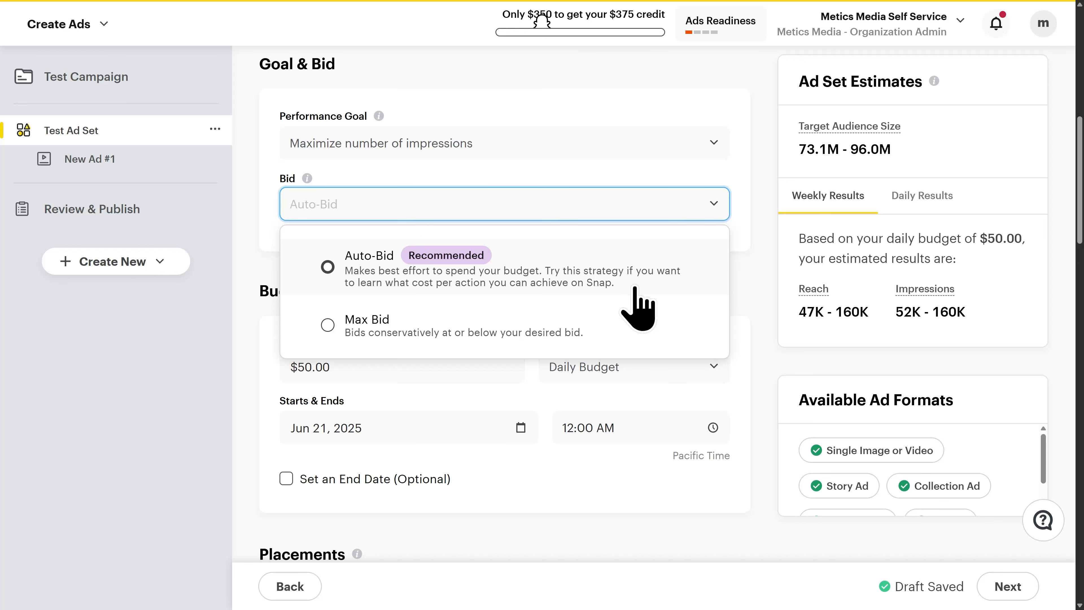
left_click(720, 203)
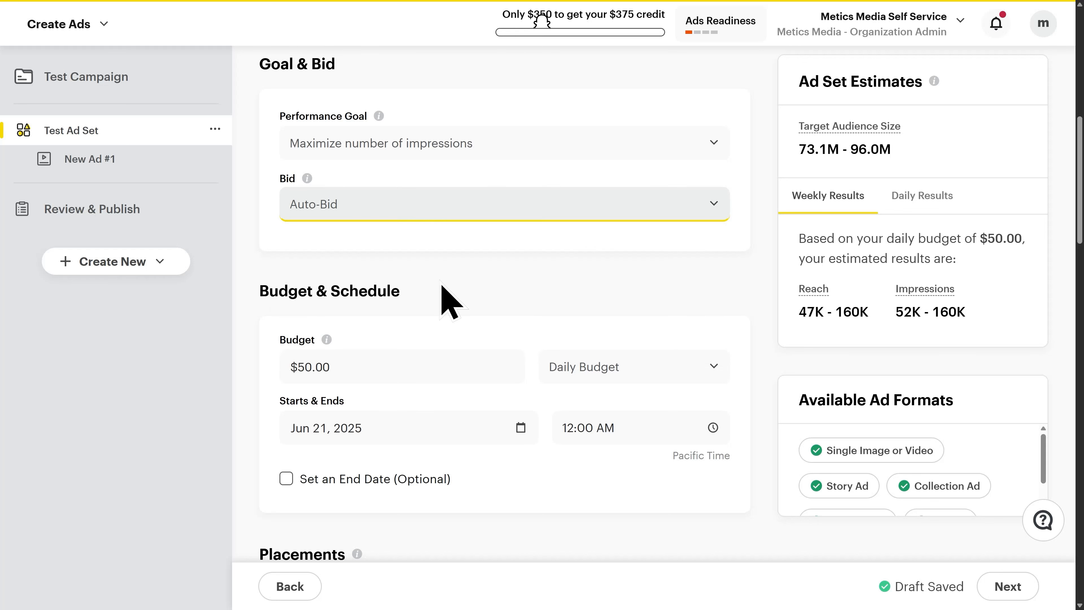
Set the ad set's daily budget to $30.00
left_click(390, 360)
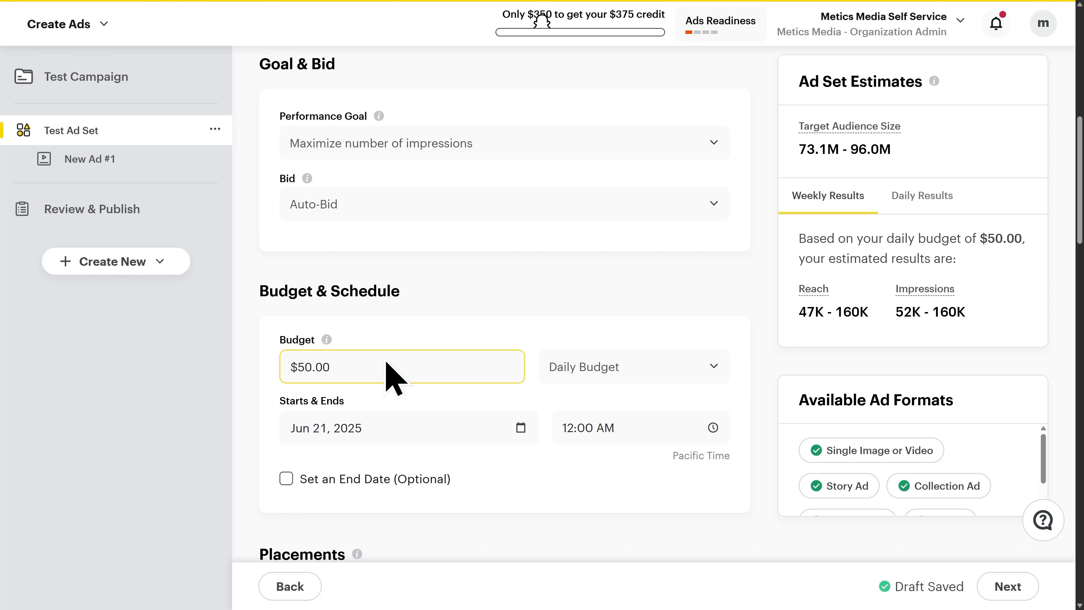
left_click(381, 361)
key("ctrl+a")
type("30")
left_click(388, 333)
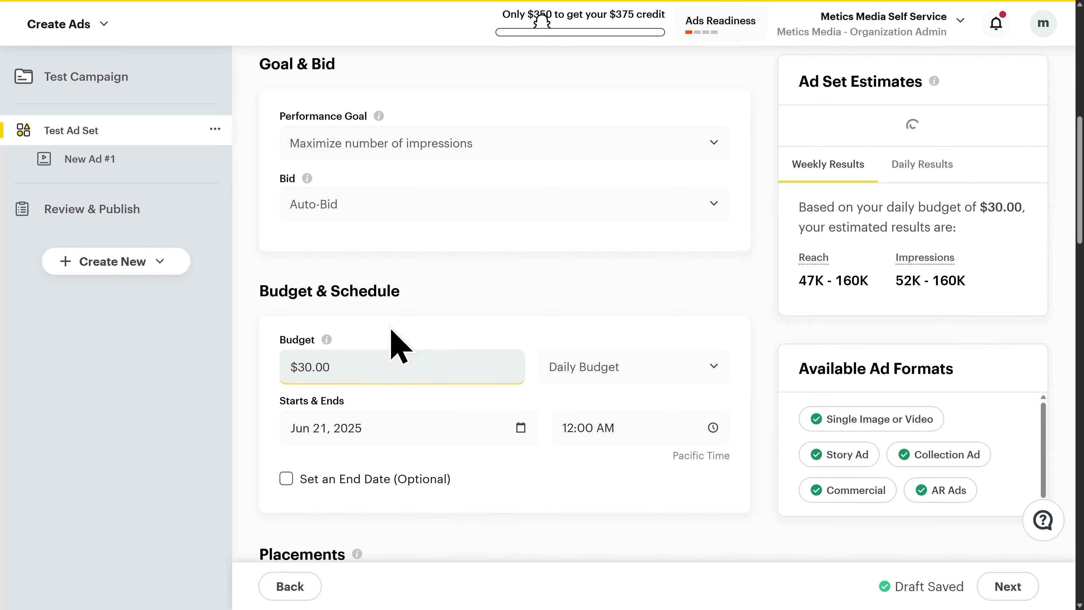
Check the selectable start dates in the ad set's schedule calendar and close it without picking one
left_click(371, 427)
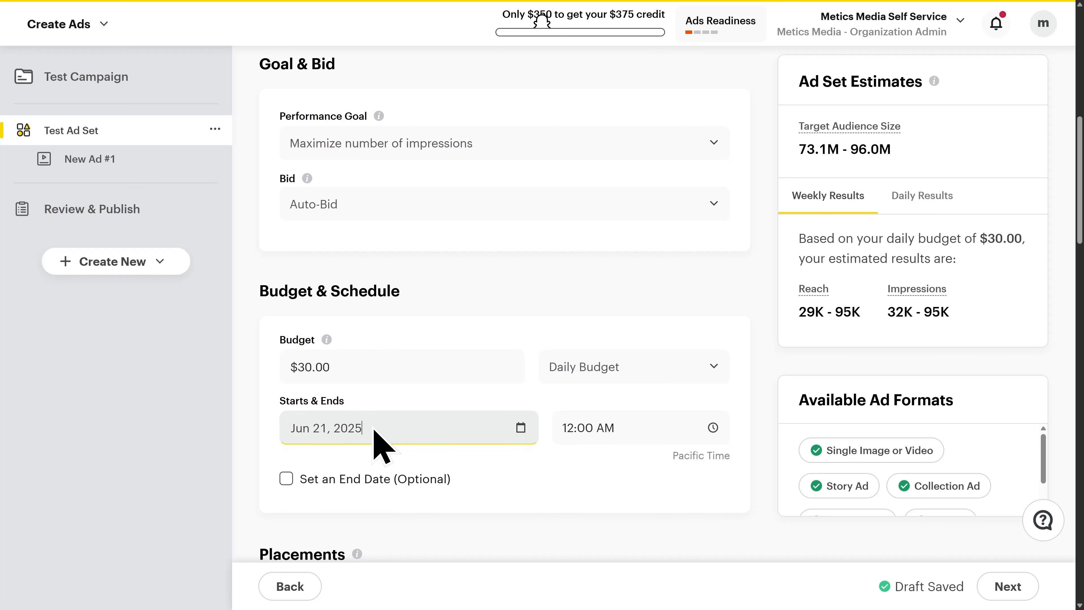
scroll(394, 447, "down", 3)
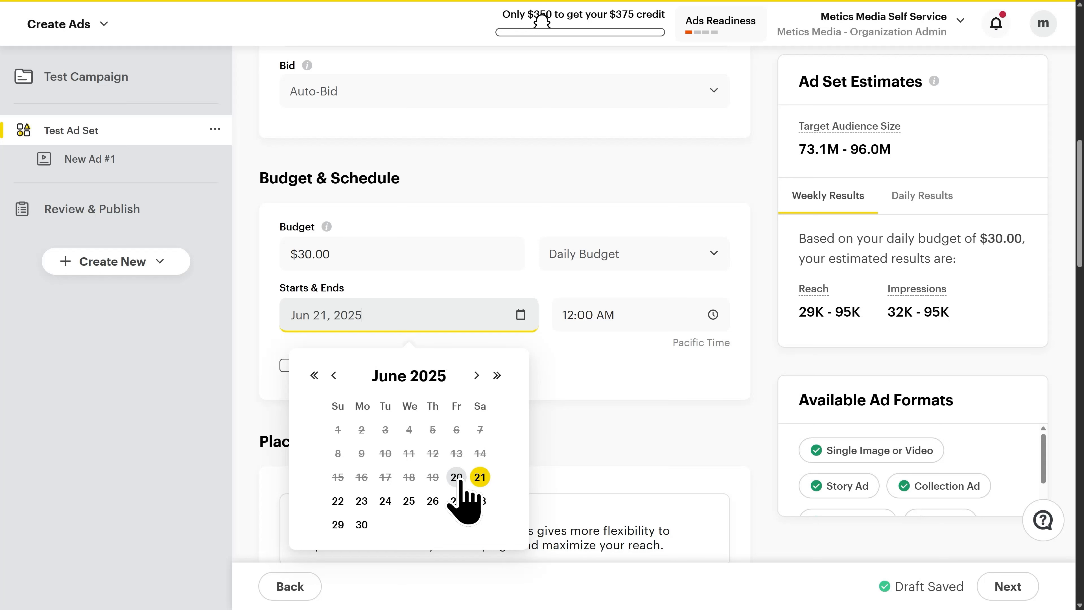
left_click(581, 452)
scroll(549, 452, "up", 3)
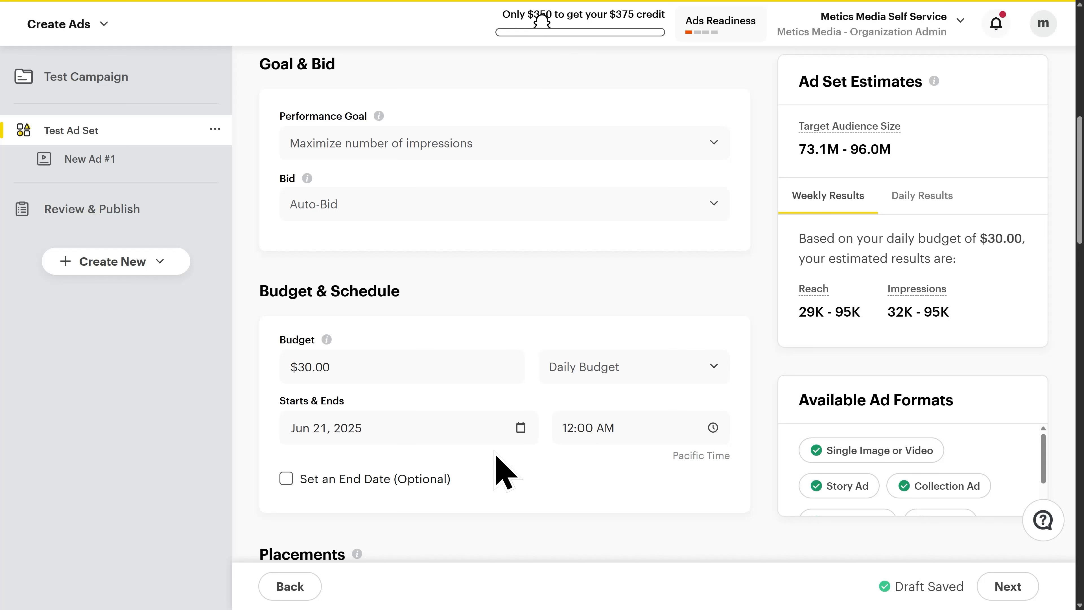
Examine the individual placements offered under Edit Placement and return the ad set to Automatic Placement
scroll(471, 474, "down", 5)
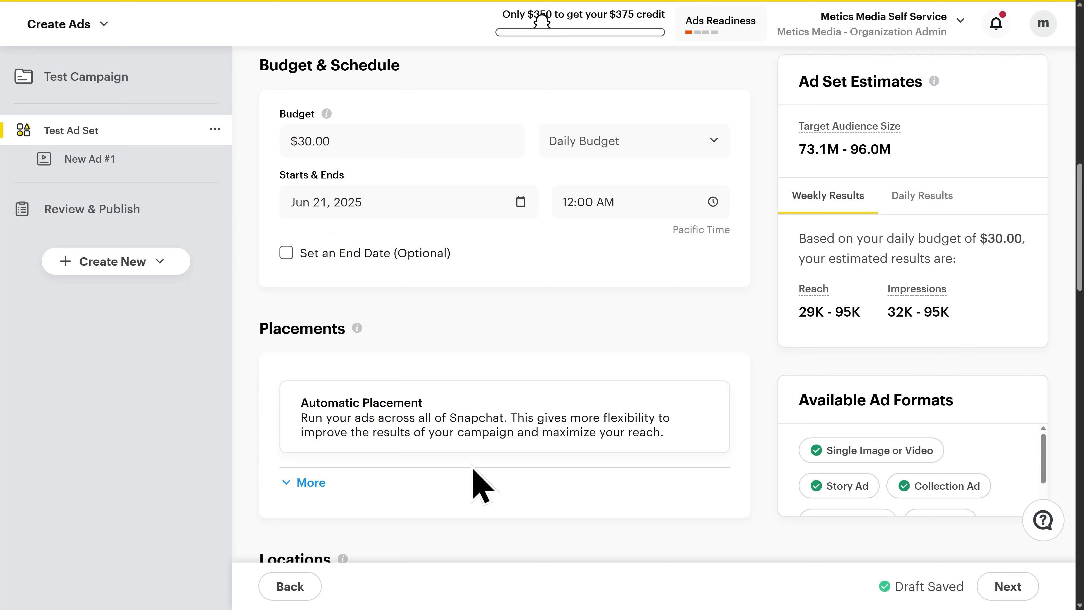
left_click(468, 411)
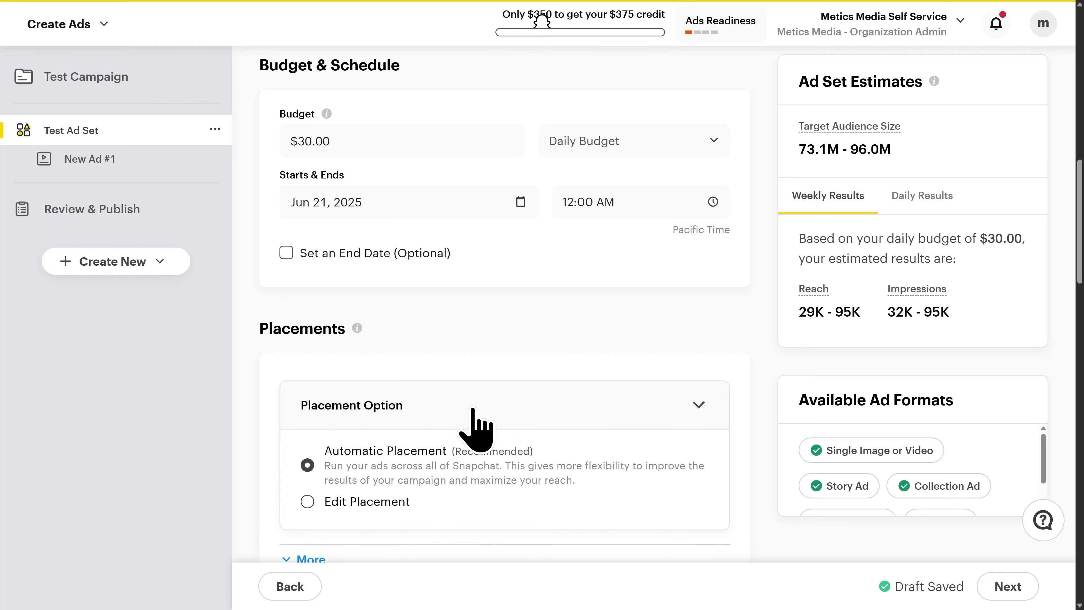
left_click(375, 506)
scroll(379, 521, "down", 6)
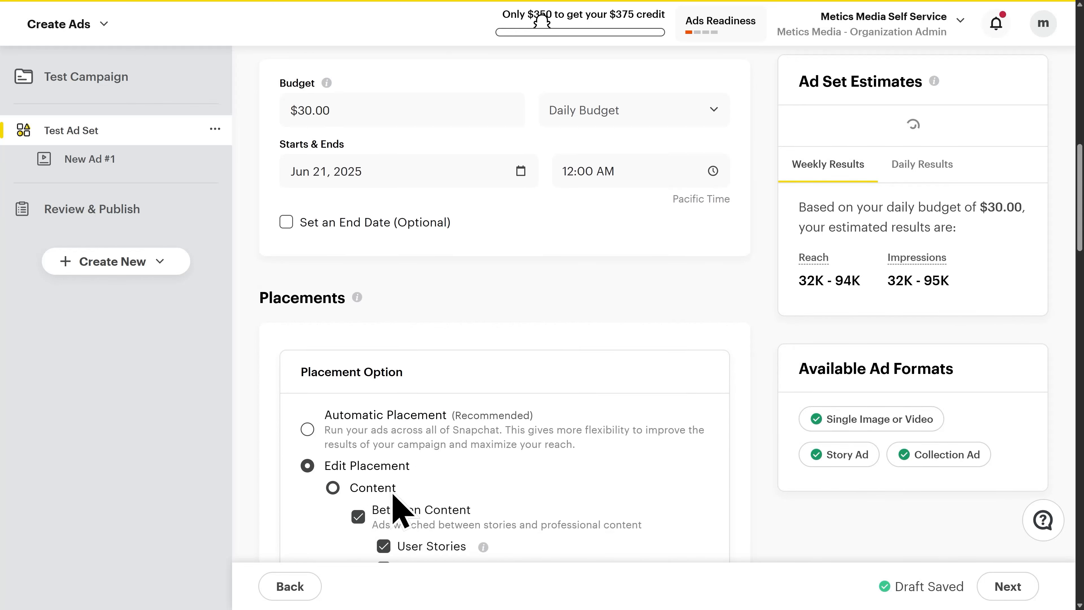
scroll(447, 469, "down", 1)
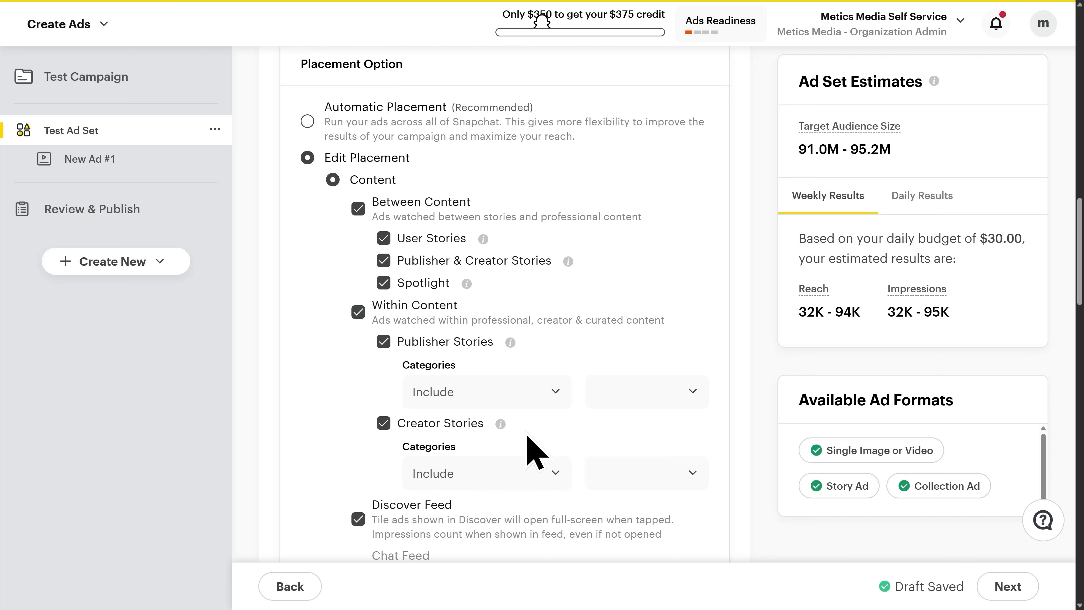
scroll(512, 426, "up", 3)
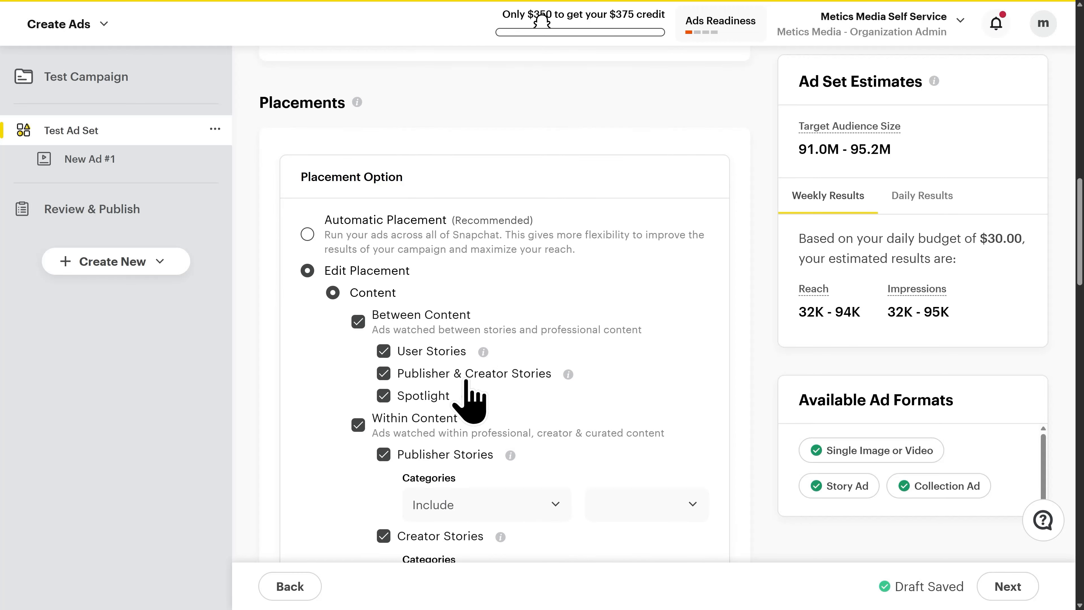
left_click(359, 236)
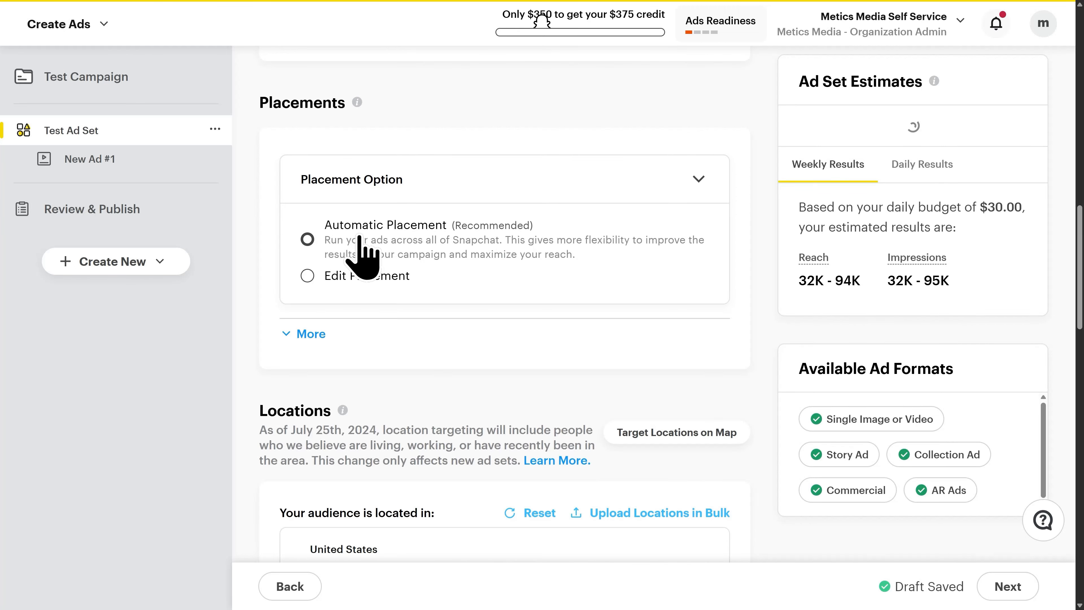
left_click(684, 183)
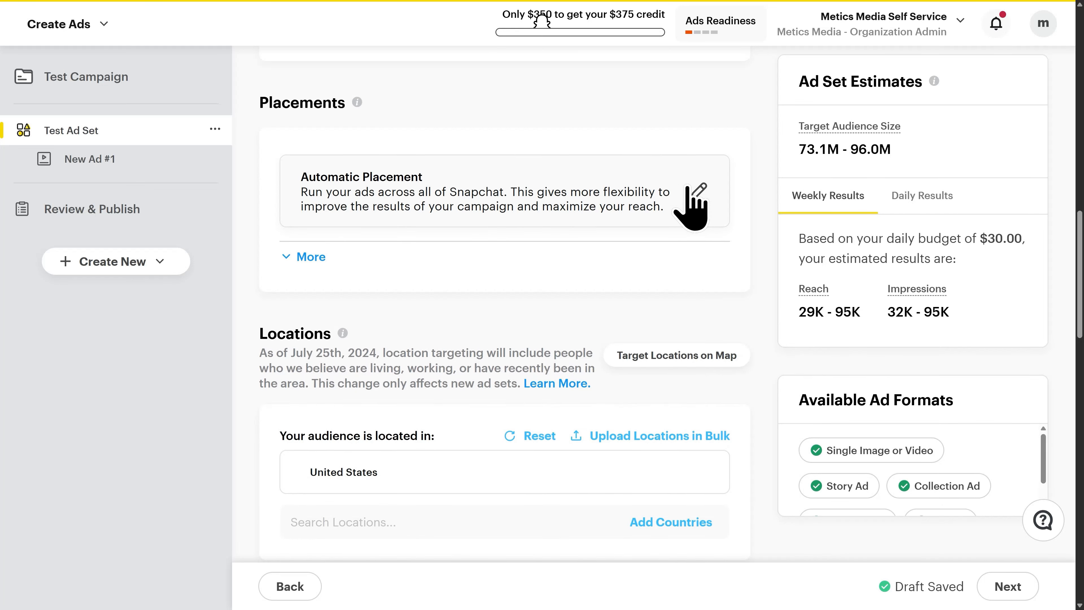
Add the country Canada to the ad set's targeted audience locations
scroll(481, 329, "down", 3)
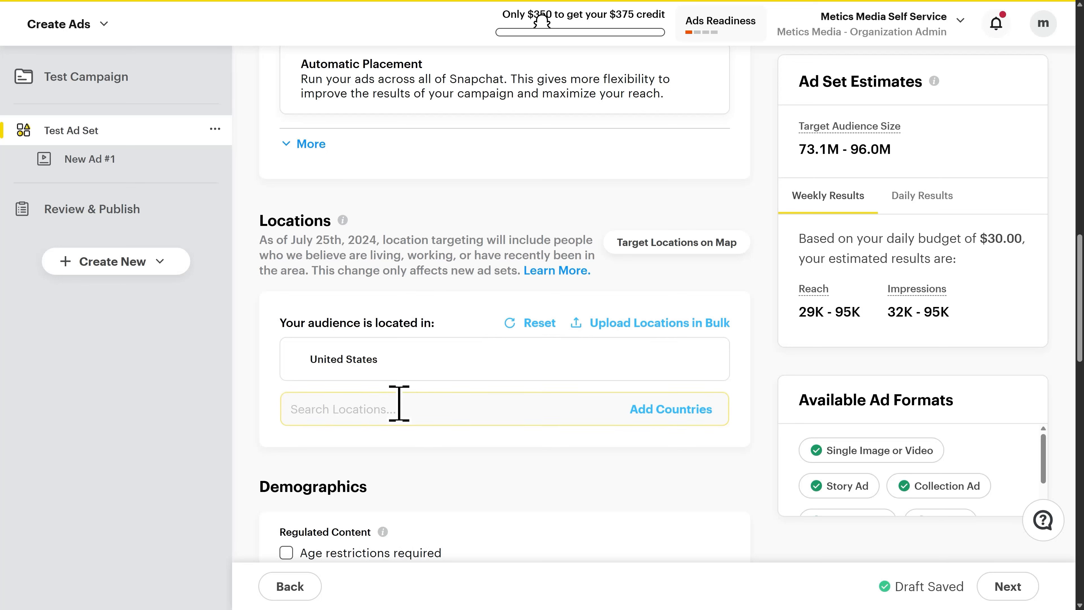
left_click(412, 410)
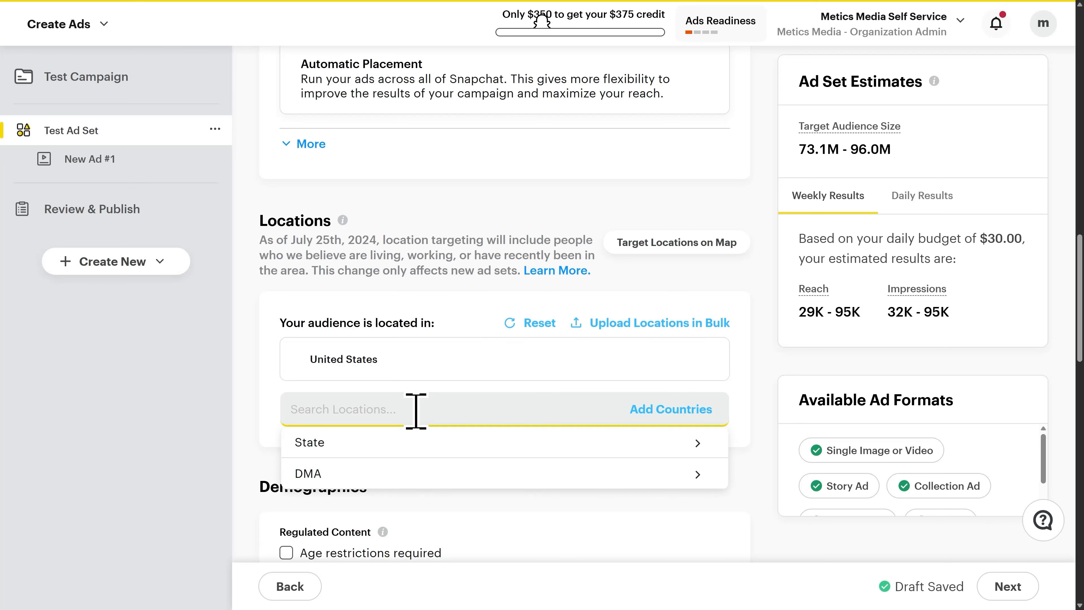
type("Canada")
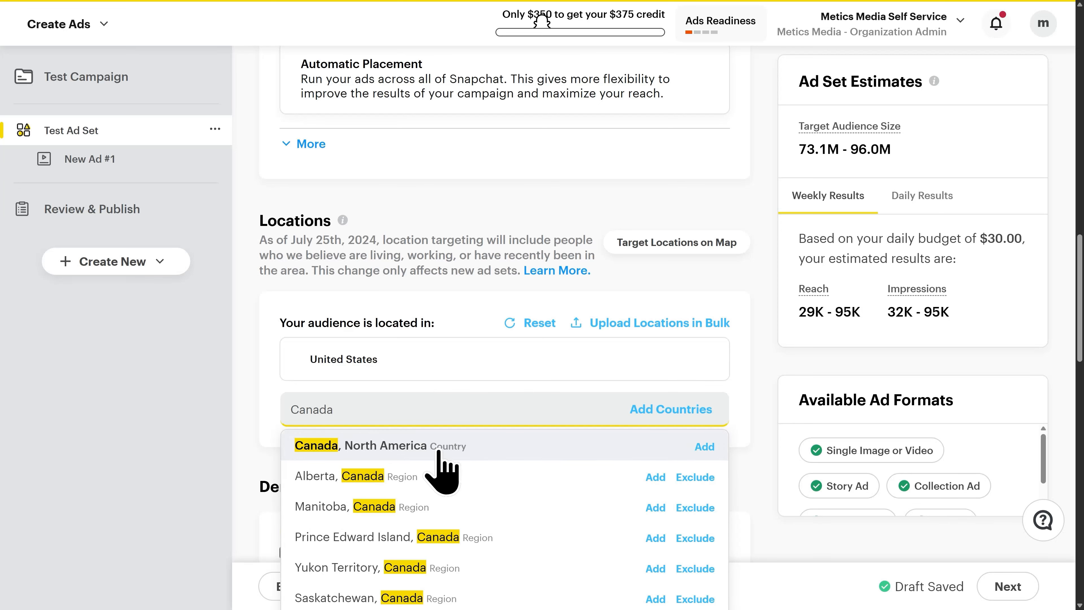
left_click(443, 452)
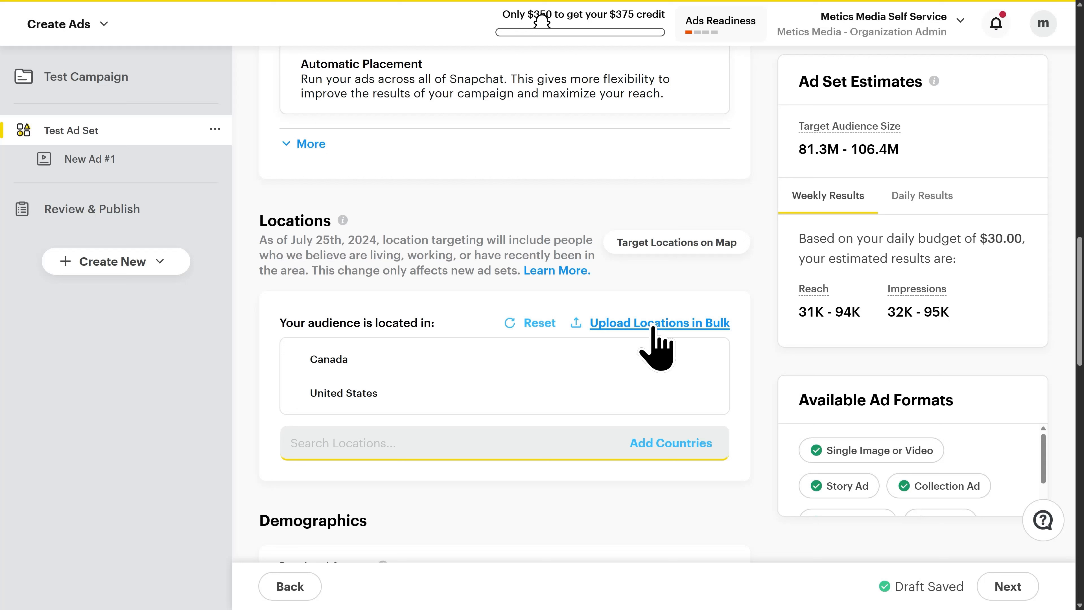
Add English as the audience language in the ad set's demographics
scroll(491, 411, "down", 6)
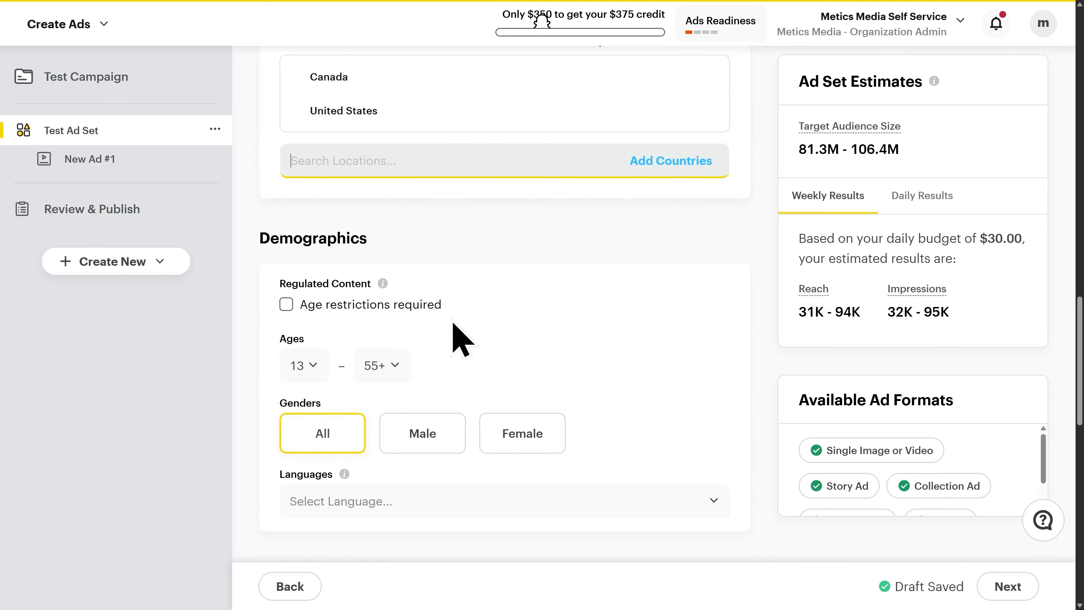
left_click(462, 341)
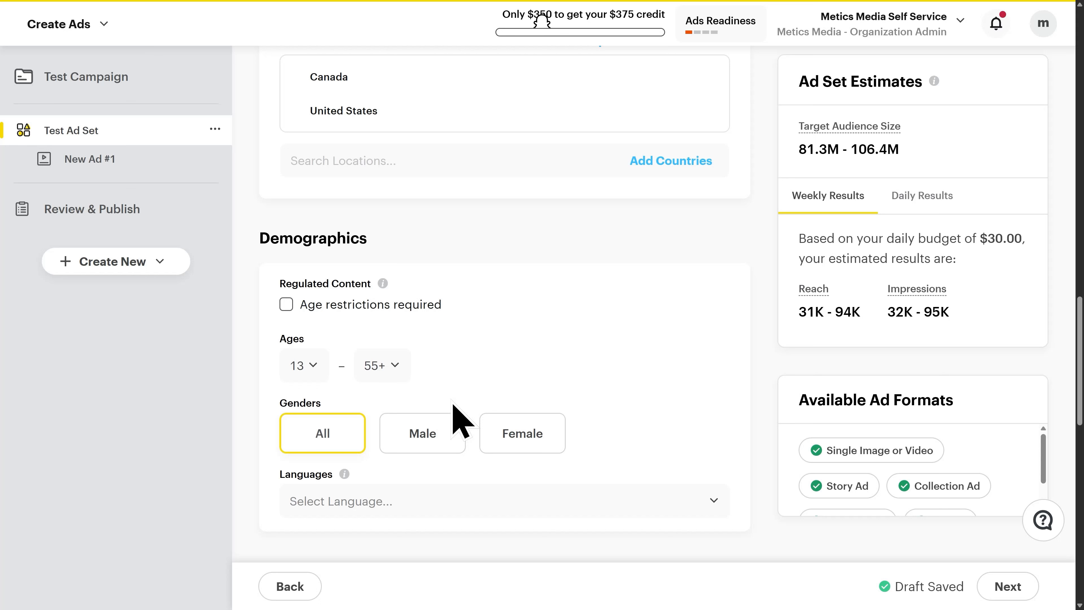
left_click(414, 499)
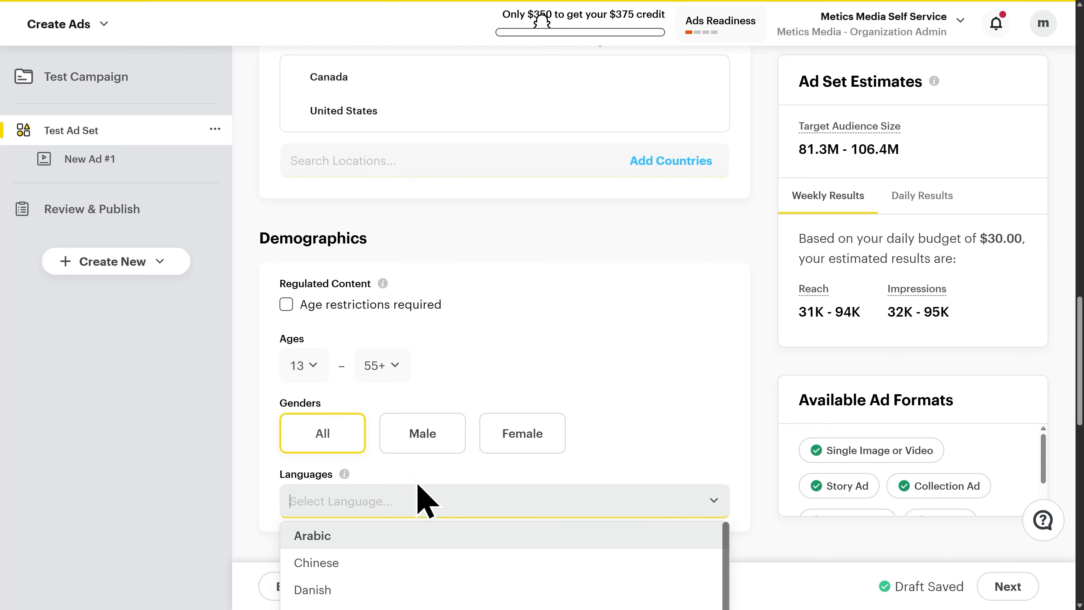
type("glish")
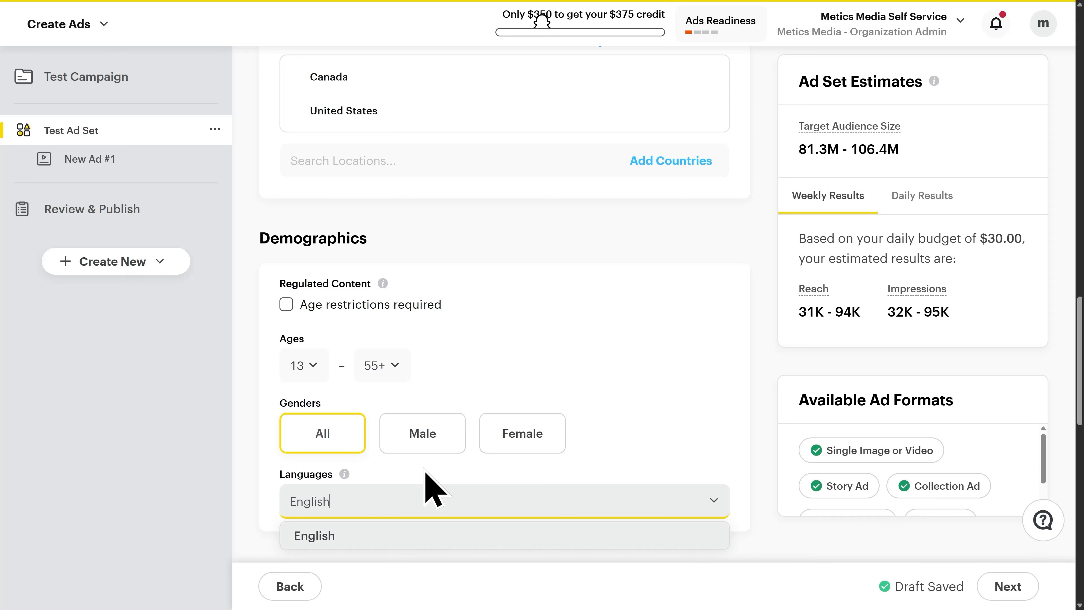
left_click(401, 539)
scroll(403, 535, "down", 7)
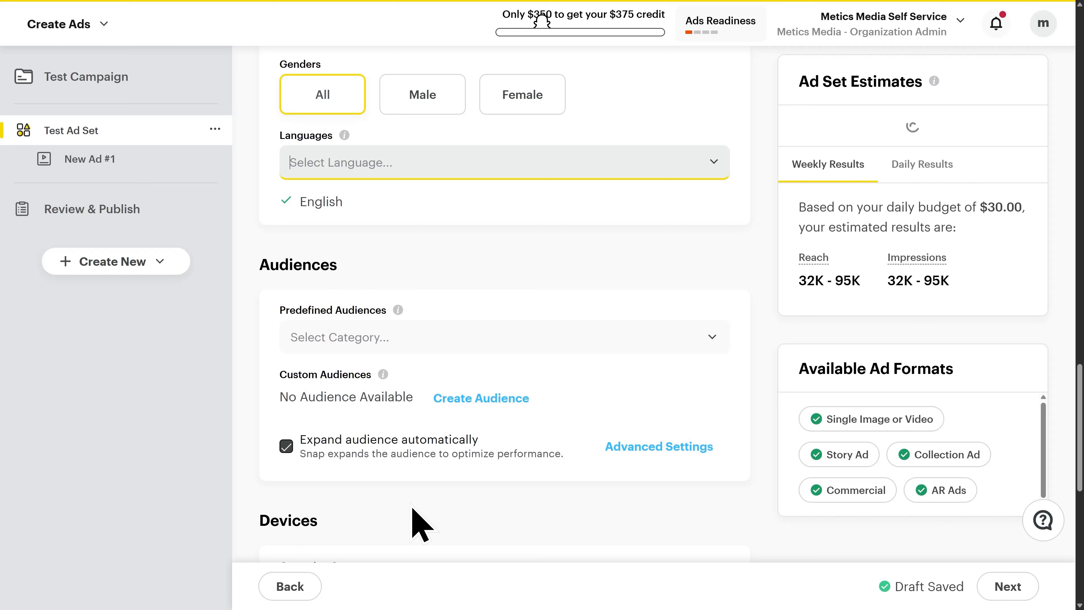
left_click(351, 504)
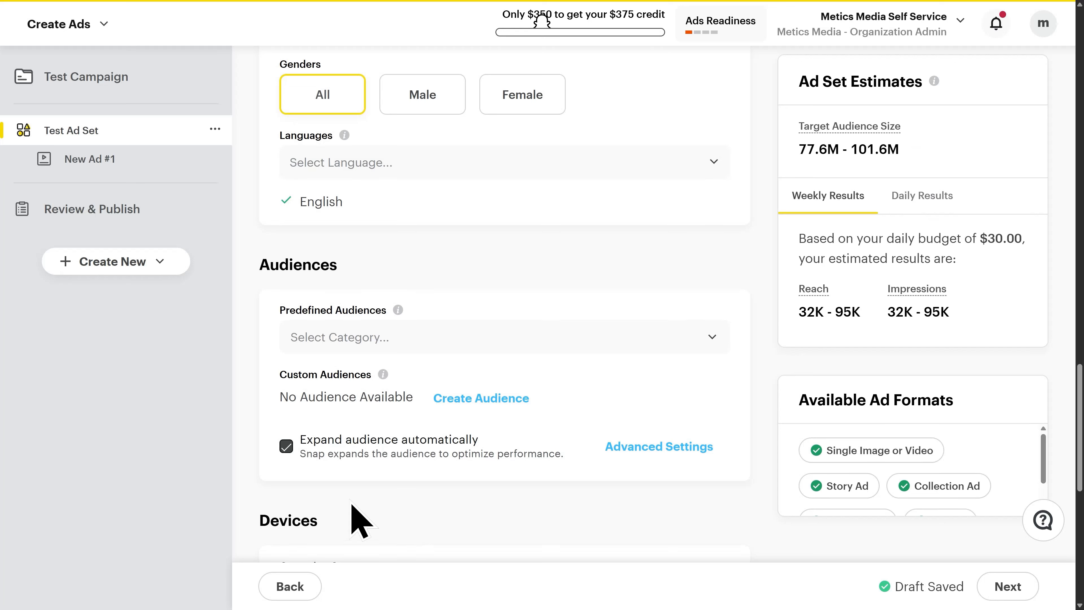
Find "dog" among the predefined audiences and add the Dog Lovers category under Pet & Animal Lovers
left_click(425, 344)
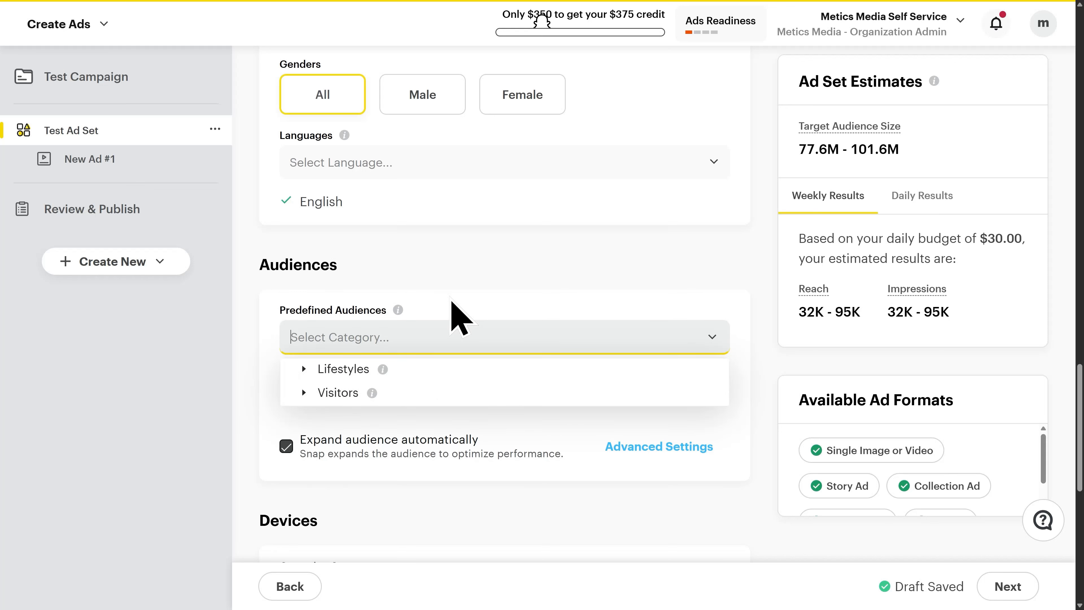
type("dog")
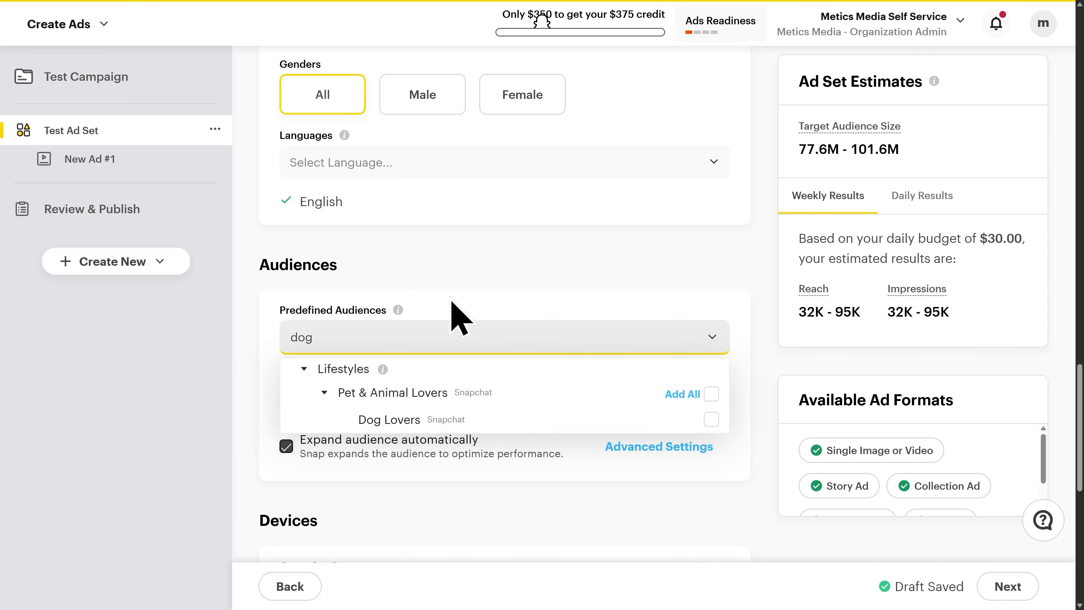
left_click(413, 423)
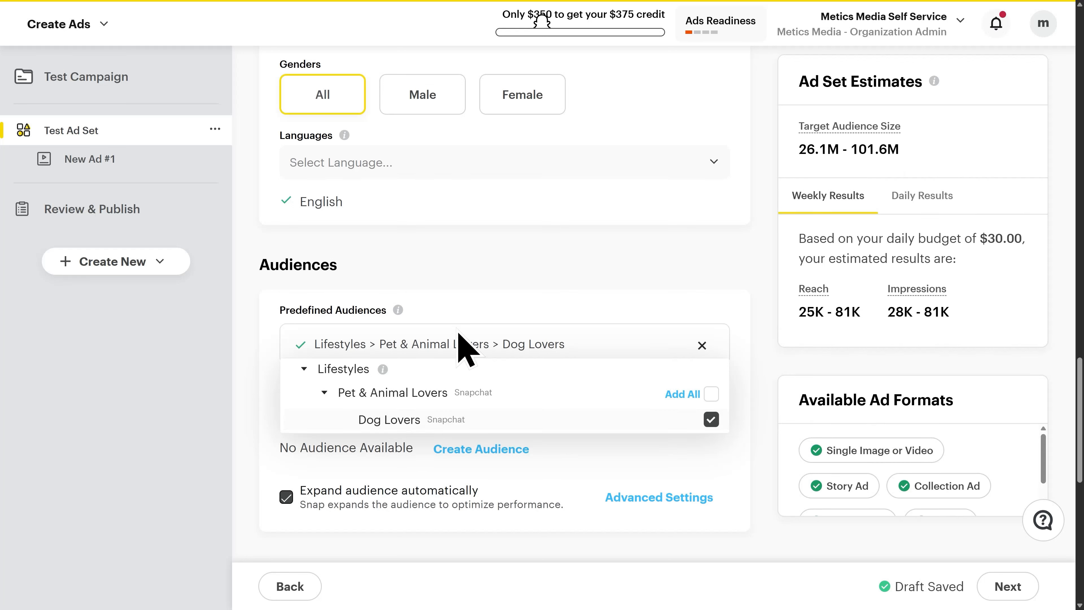
left_click(469, 331)
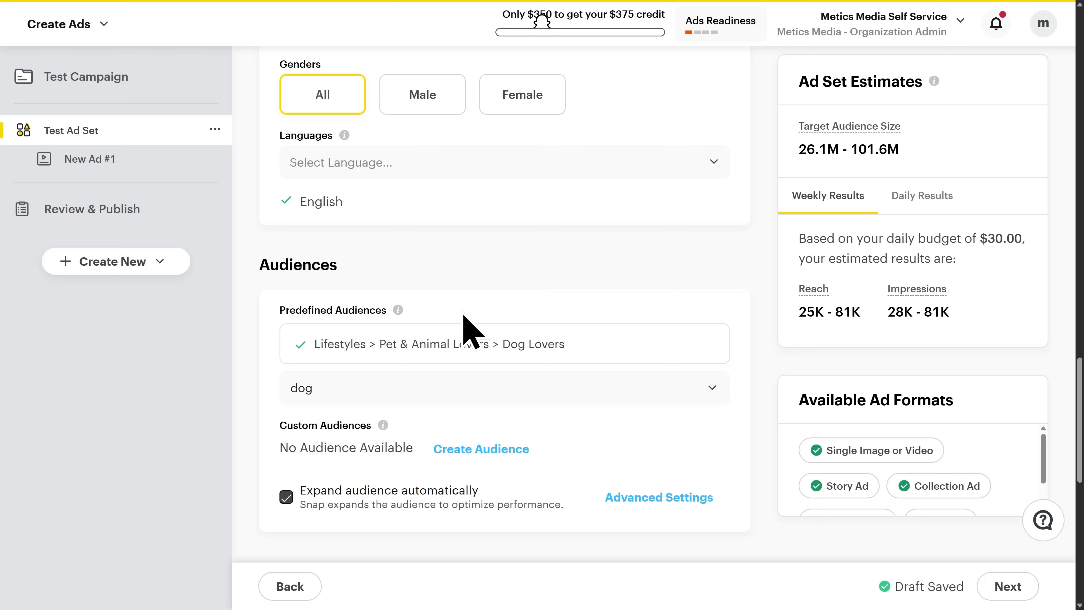
Review the custom audience types without creating one, and examine the device targeting options
left_click(478, 452)
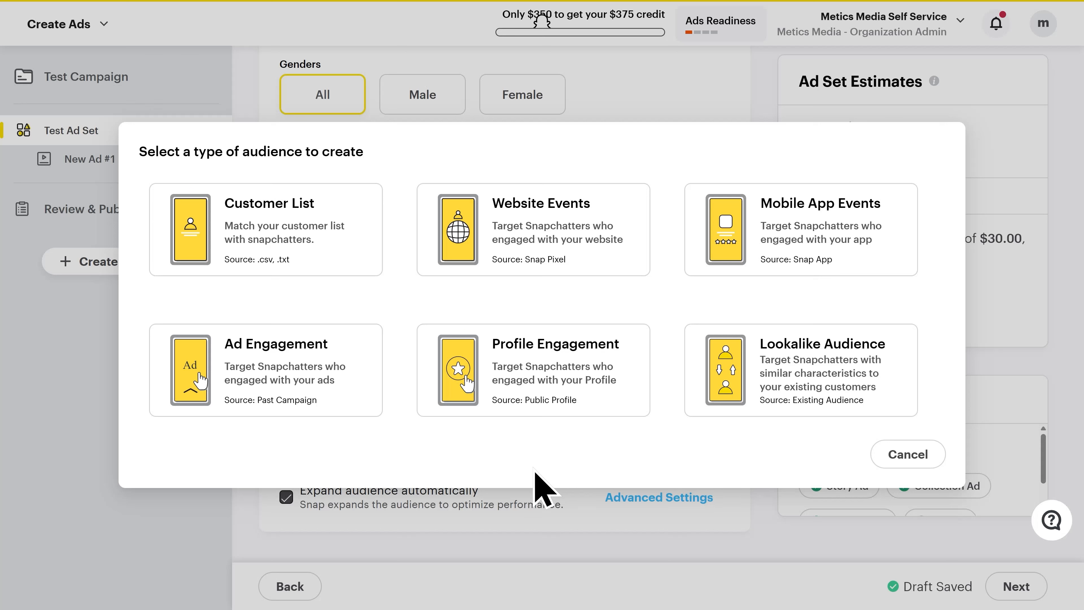
left_click(897, 467)
scroll(644, 454, "down", 5)
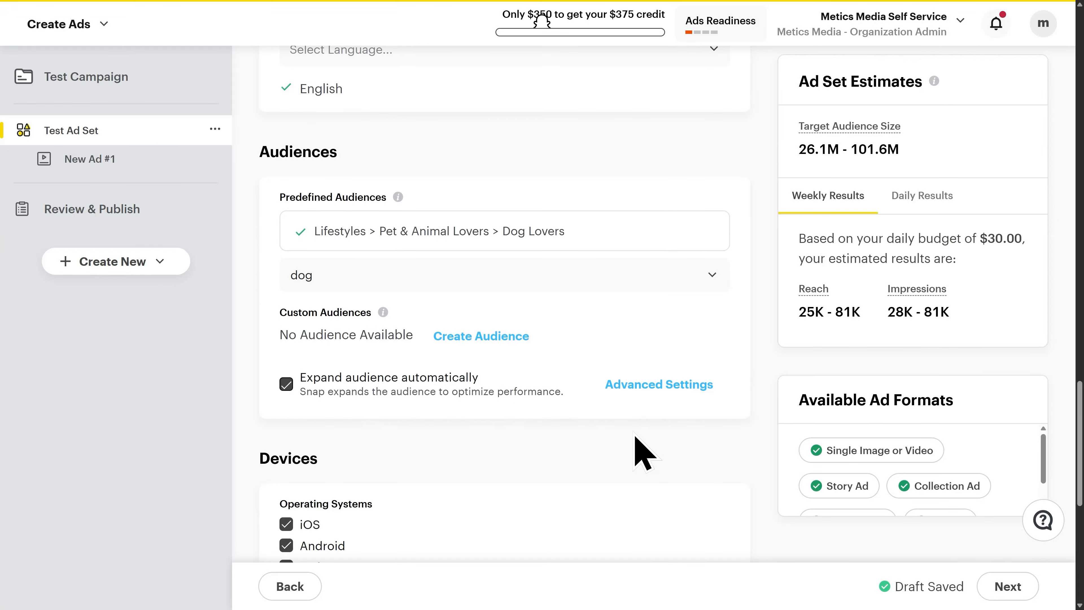
scroll(640, 450, "down", 3)
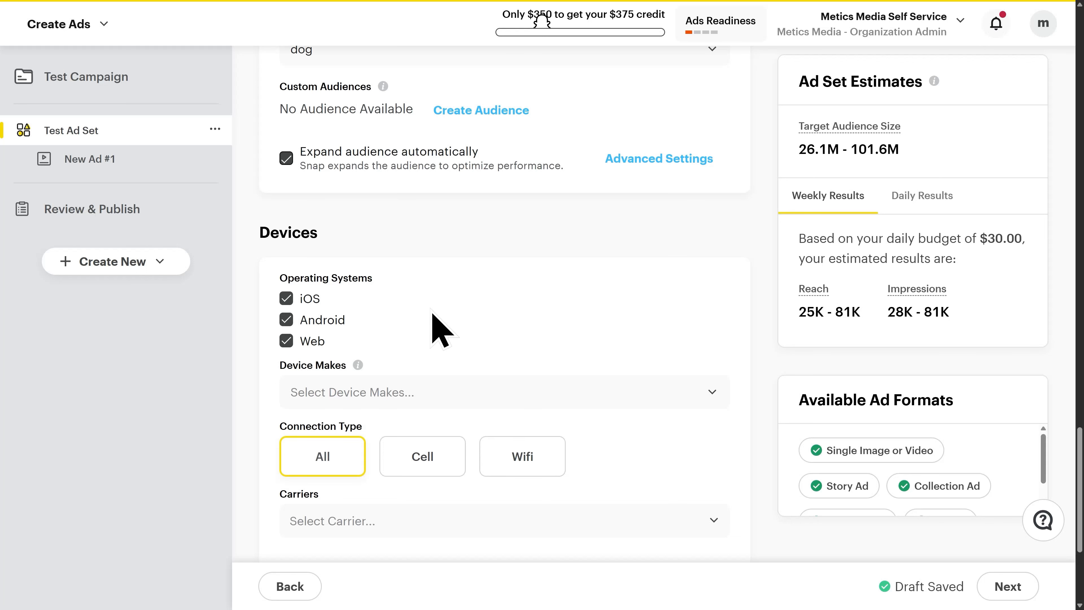
Go past the ad set's remaining device and delivery options and continue to the ad creation page
scroll(432, 314, "down", 2)
scroll(432, 314, "down", 2)
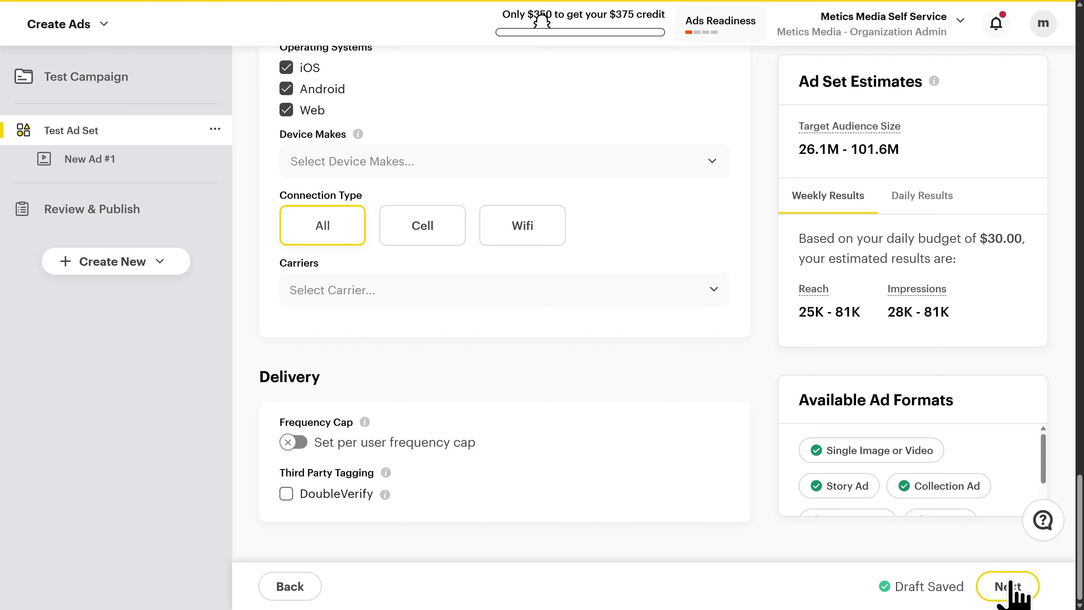
left_click(1009, 589)
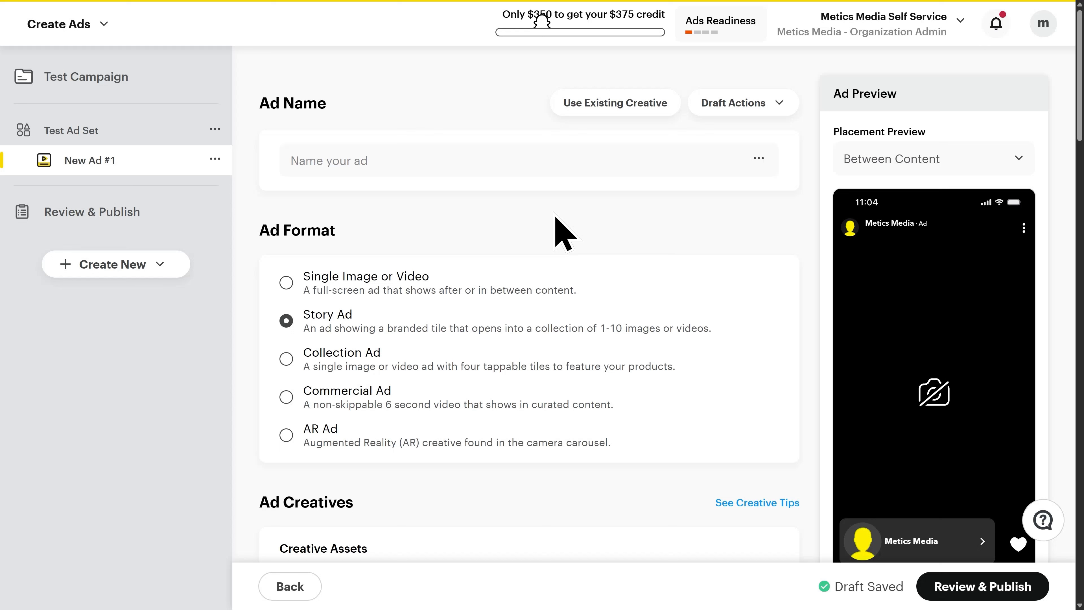
Name the new ad "Test Ad"
left_click(445, 157)
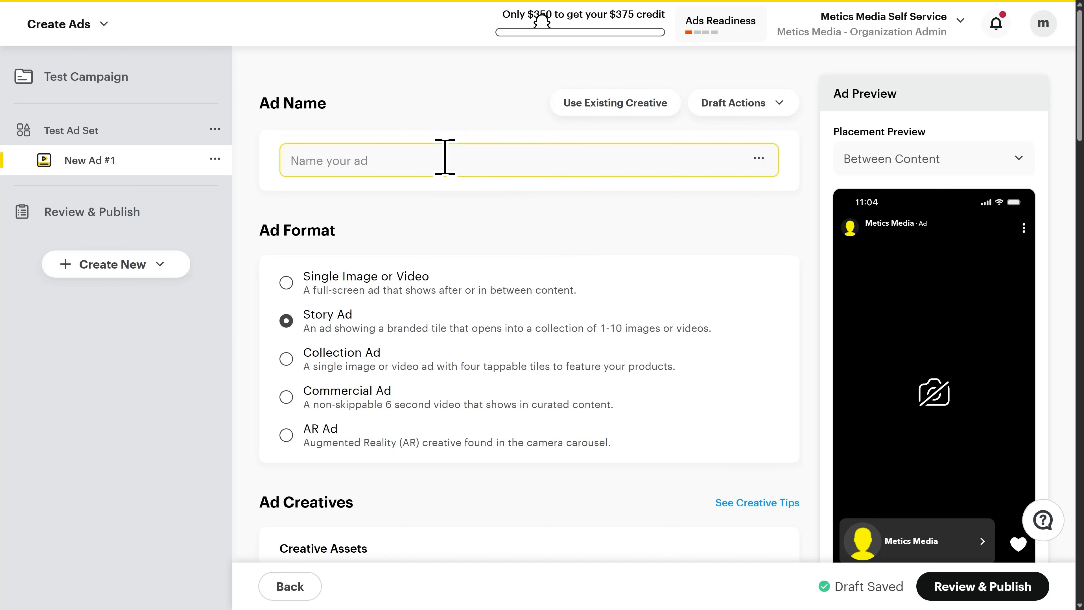
type("Test")
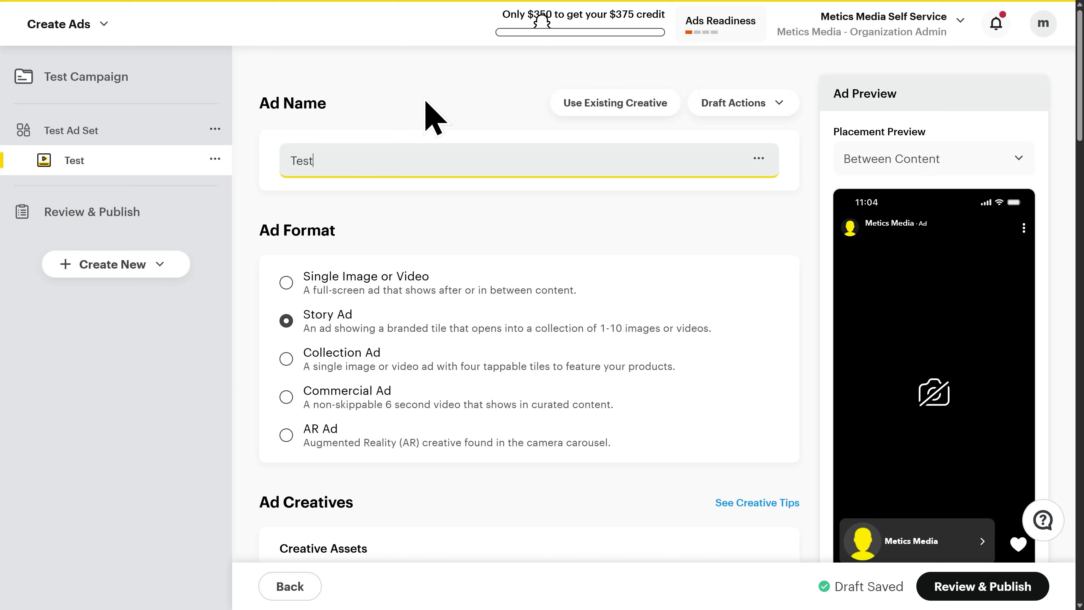
type(" Ad")
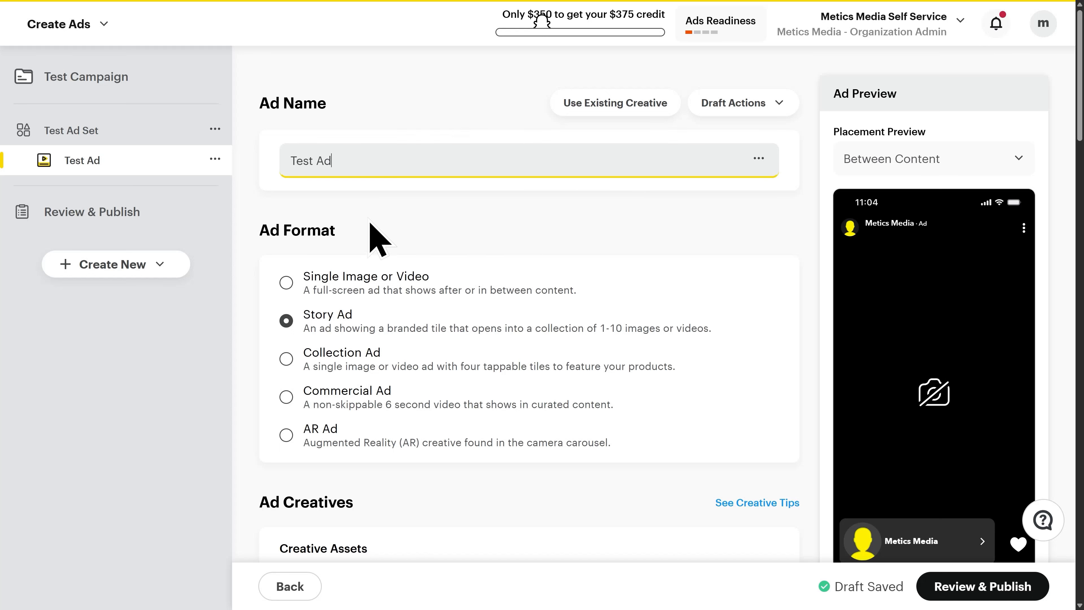
left_click(353, 231)
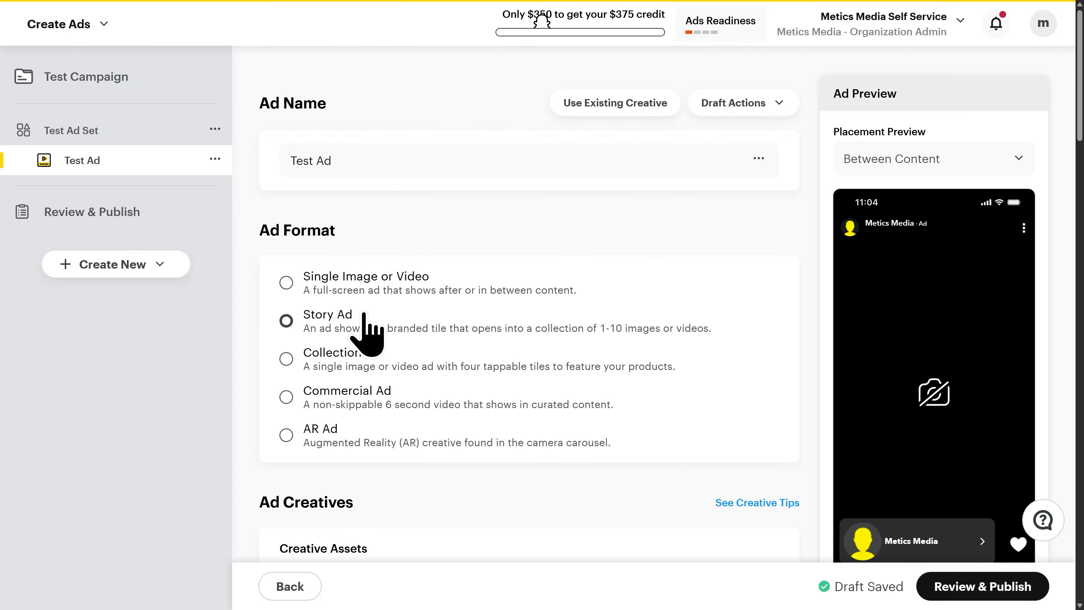
Upload the Tile 1 video from the Tile 1 folder as the media file for Snap 1
scroll(367, 333, "down", 4)
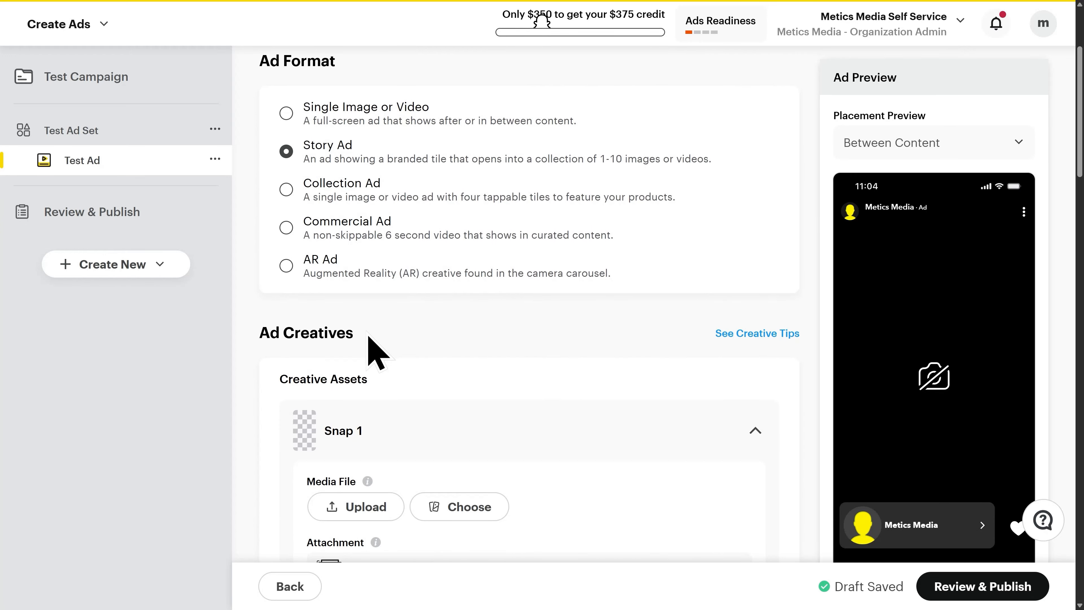
scroll(381, 341, "down", 5)
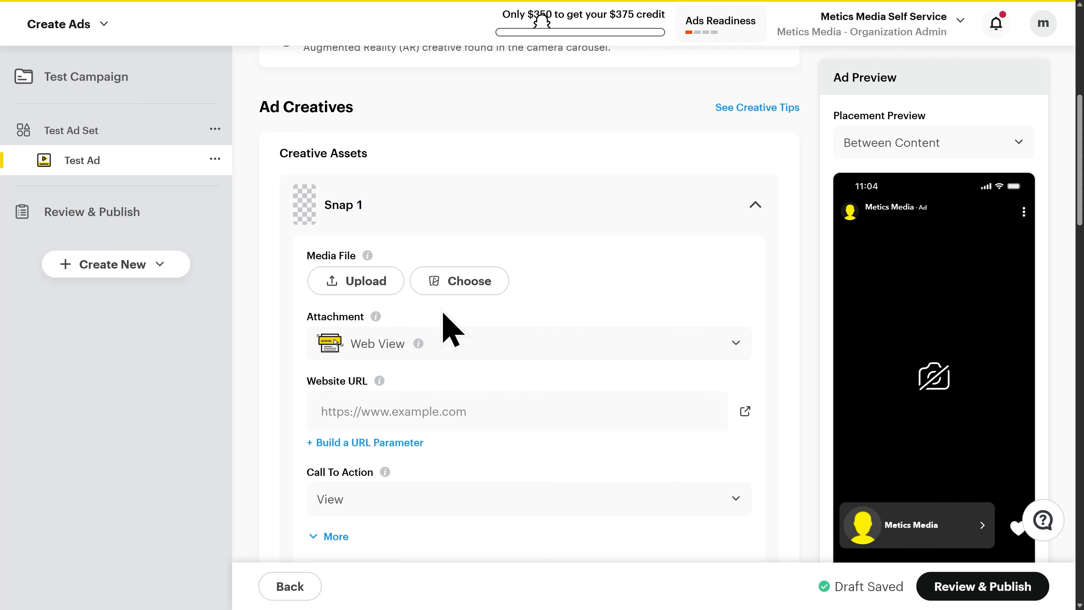
left_click(363, 292)
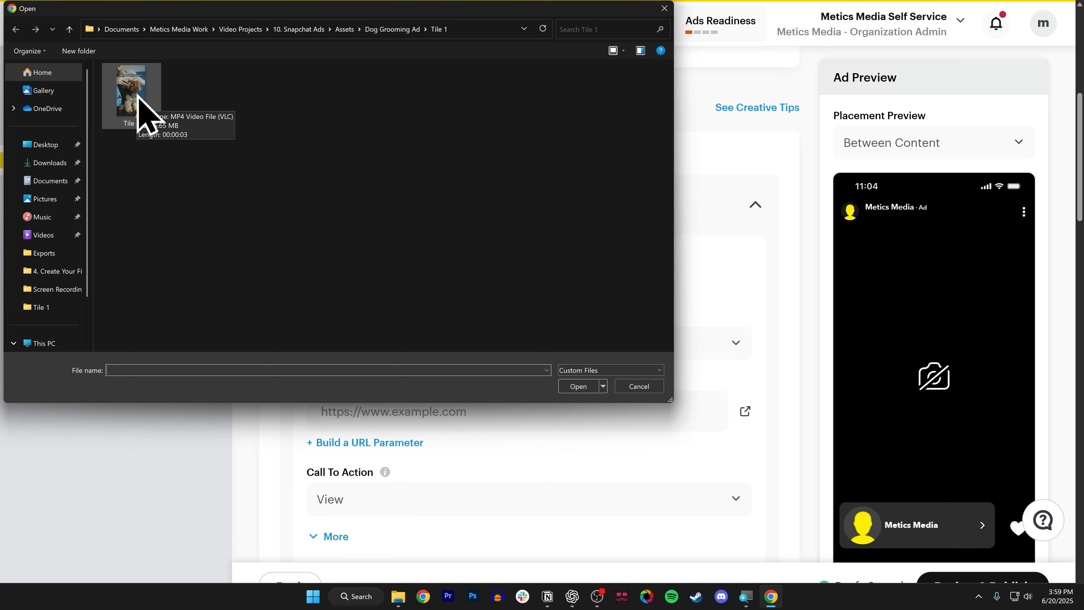
double_click(138, 105)
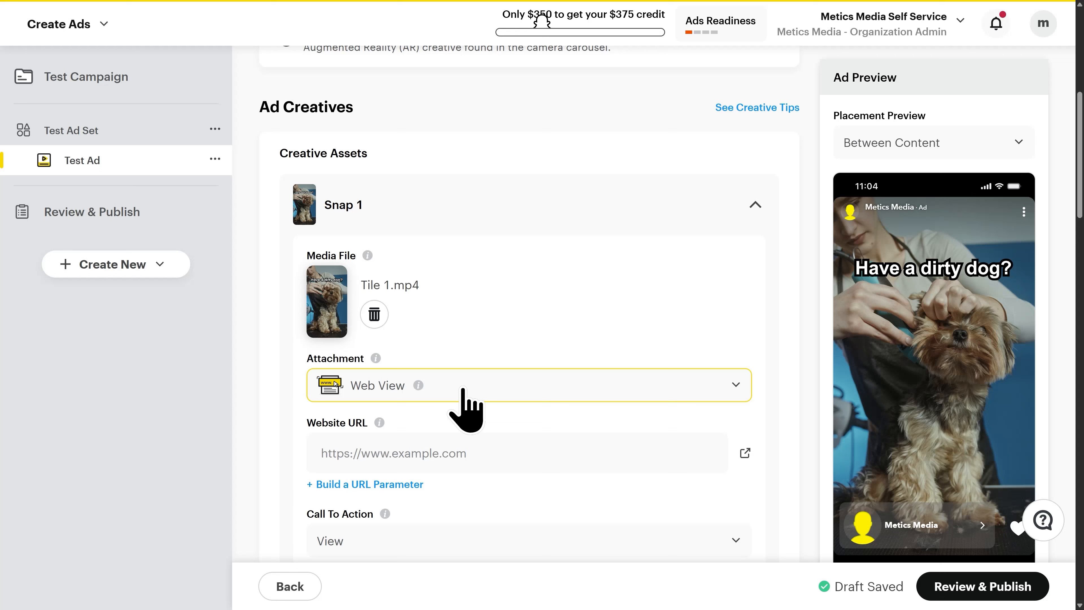
left_click(465, 410)
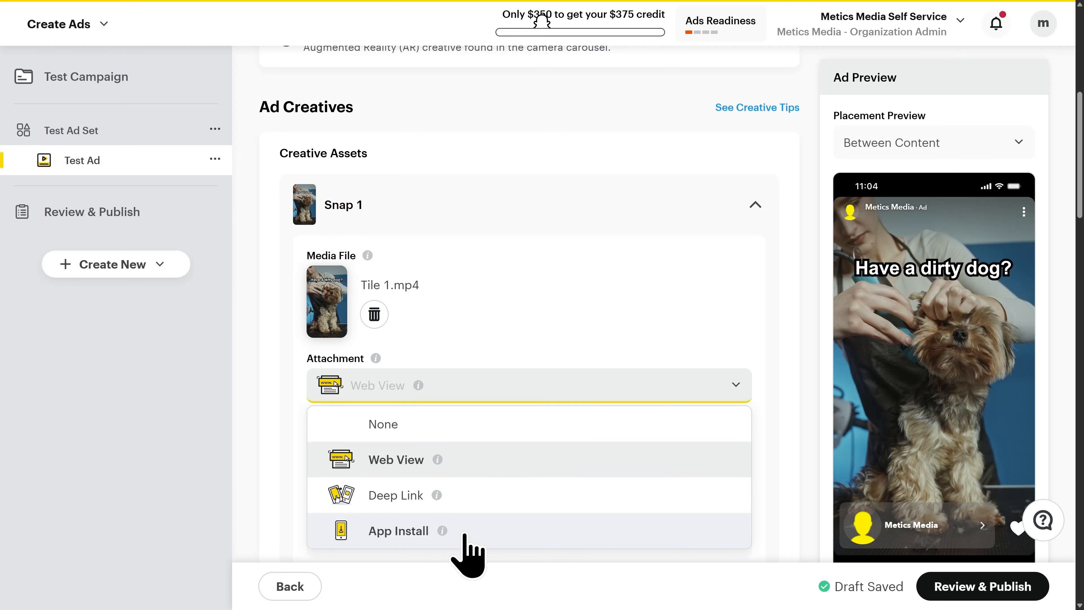
left_click(486, 461)
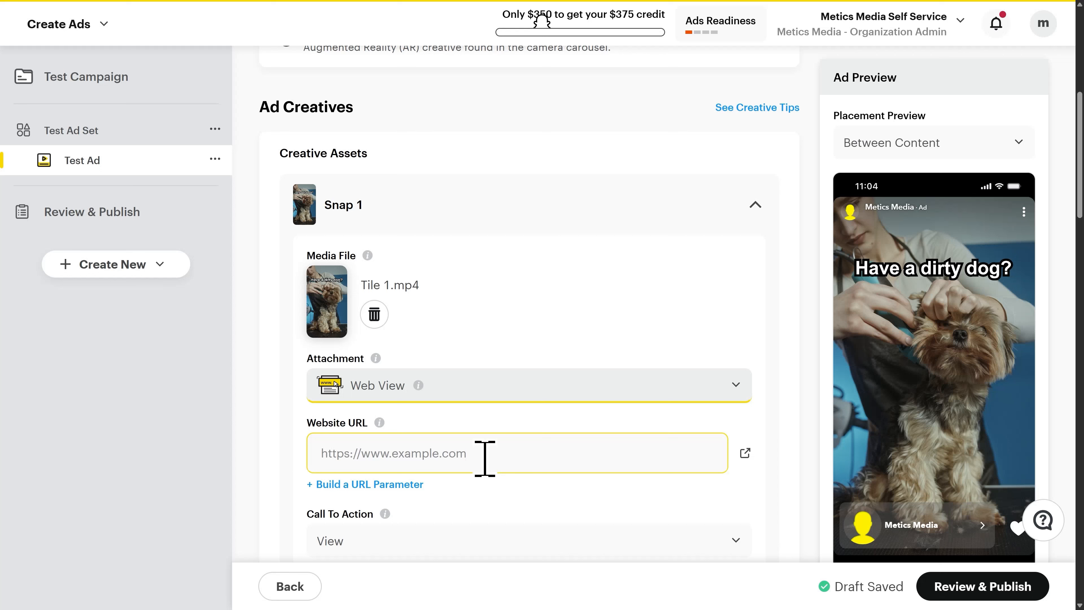
left_click(485, 456)
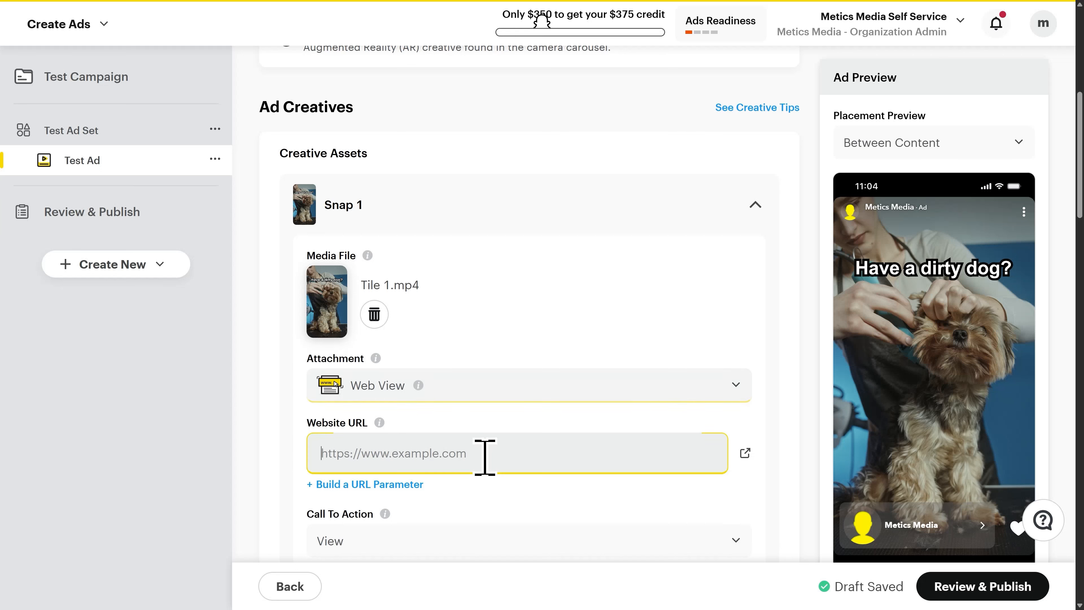
type("https://meticsmedia.com")
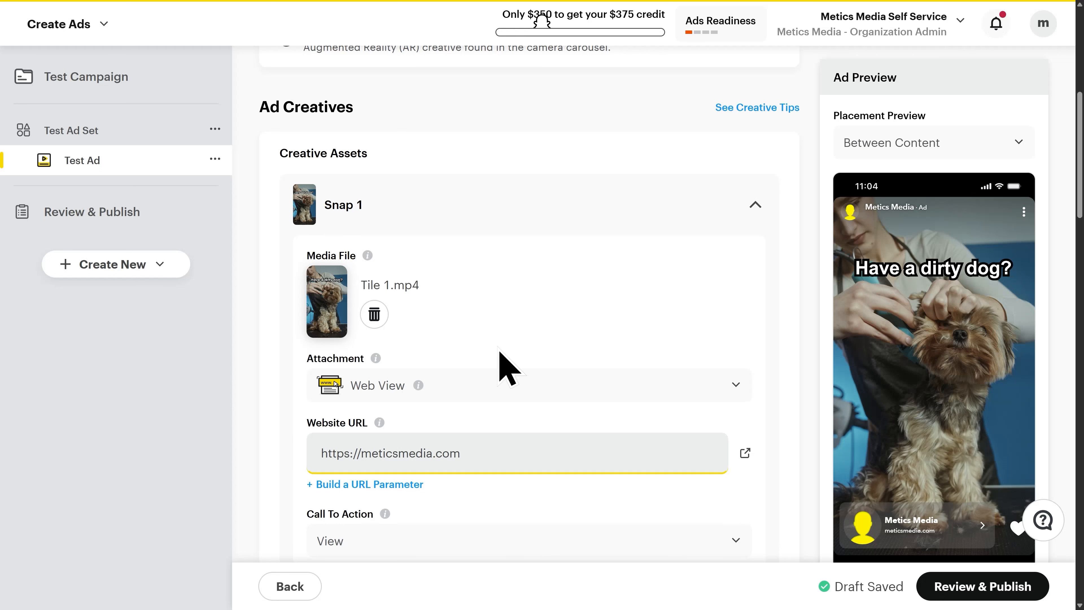
Set Snap 1's call to action to Book Now
scroll(506, 367, "down", 4)
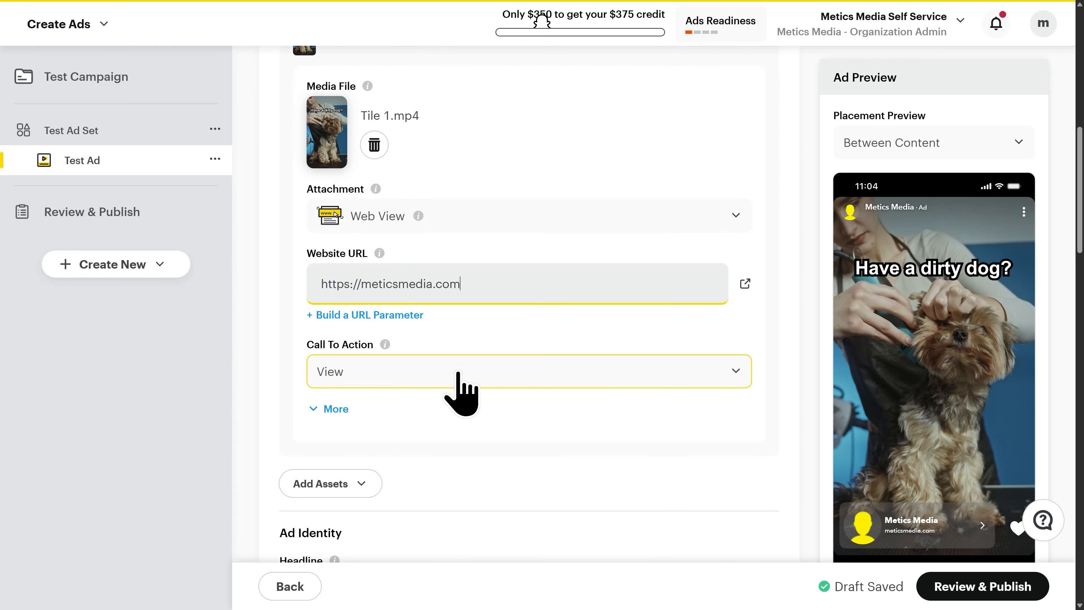
left_click(417, 368)
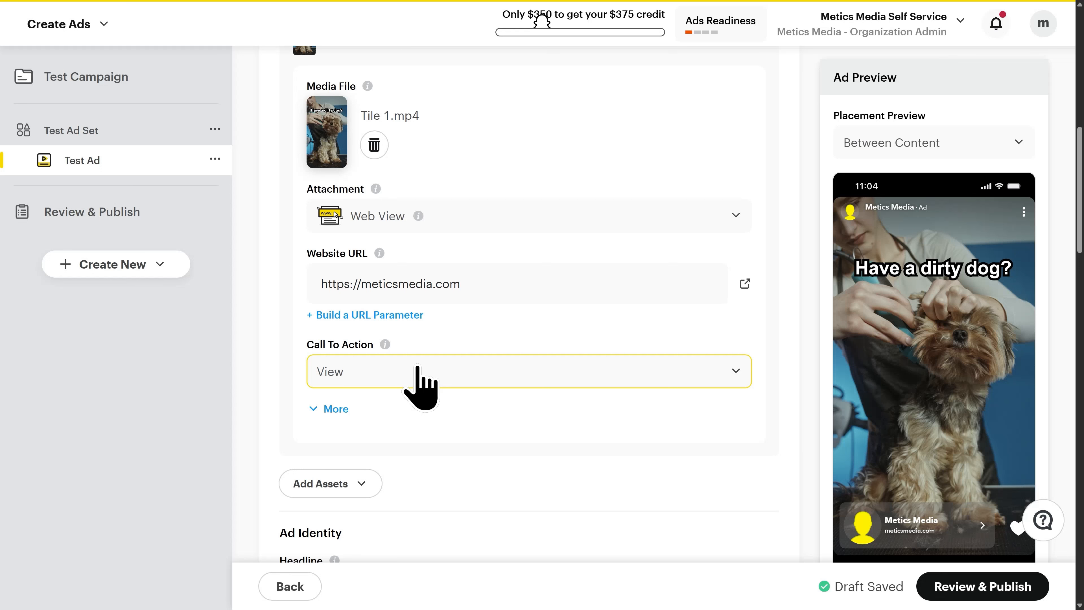
left_click(418, 368)
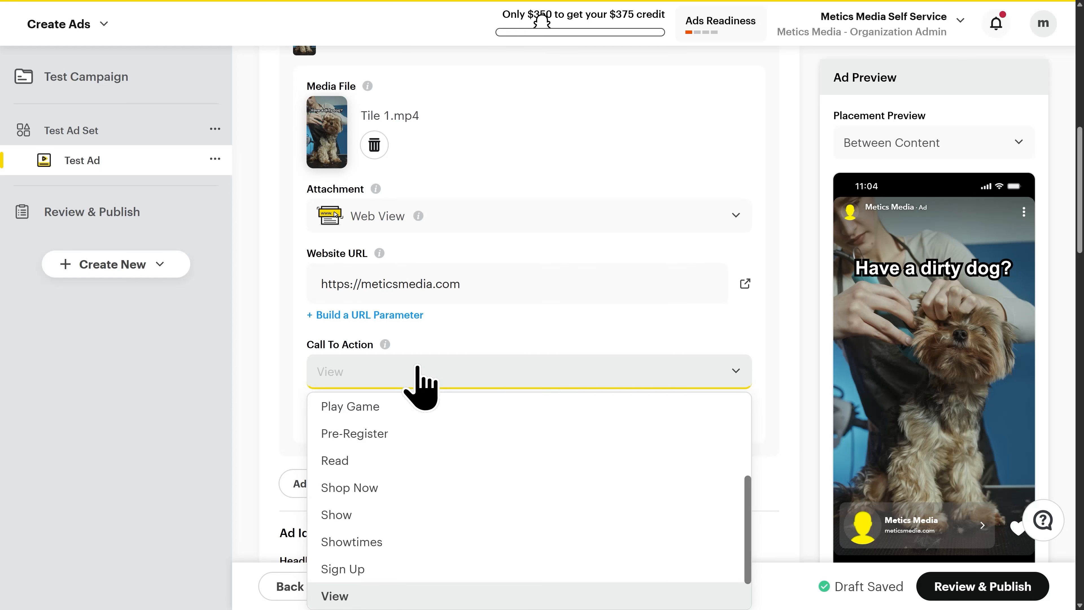
scroll(416, 387, "down", 1)
scroll(430, 490, "up", 2)
scroll(431, 469, "up", 3)
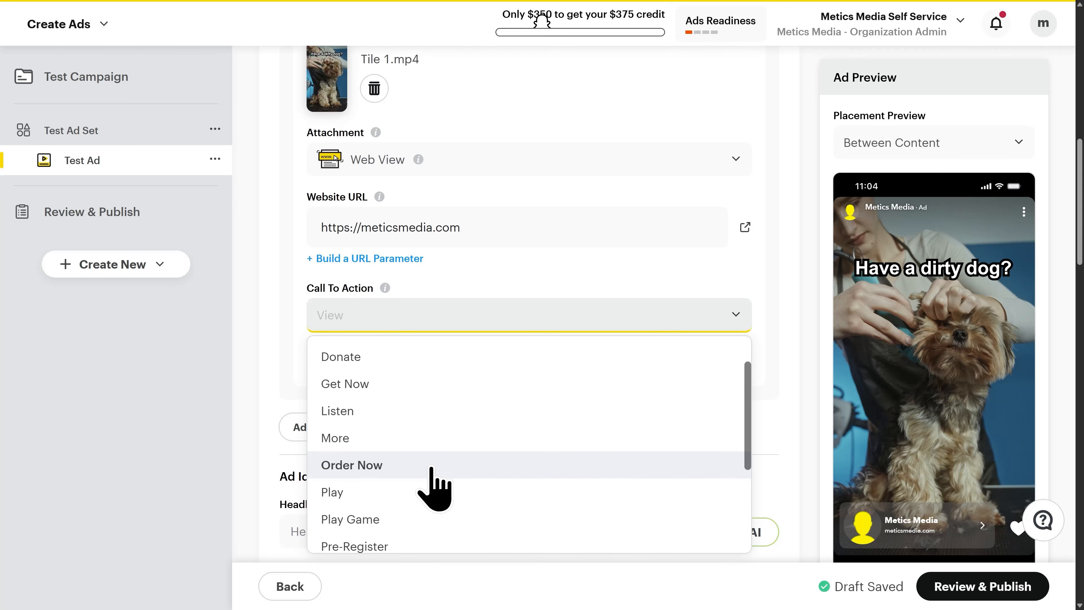
scroll(431, 470, "up", 2)
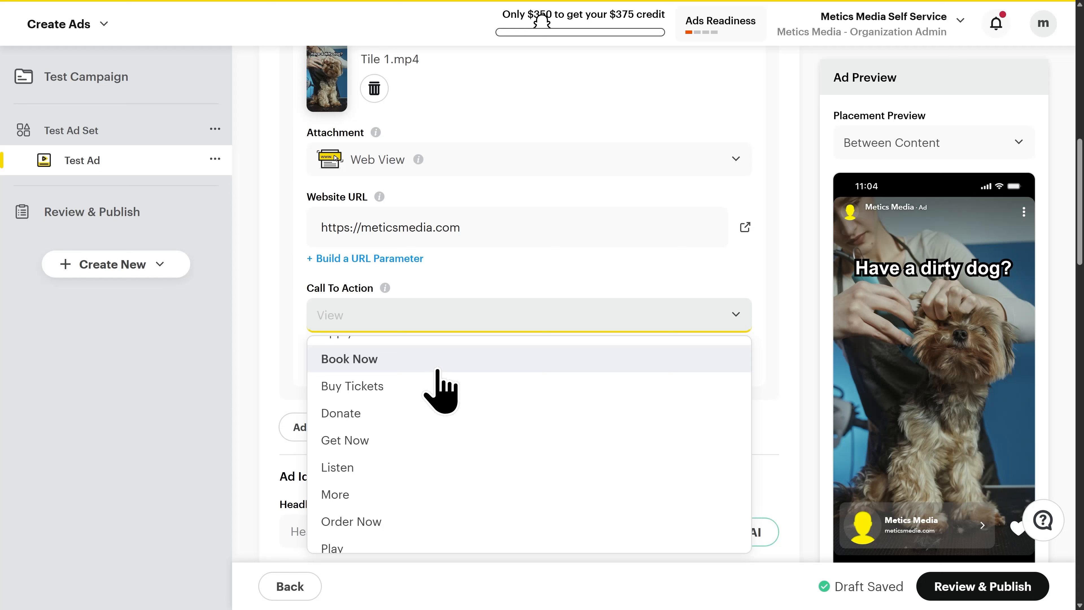
left_click(393, 363)
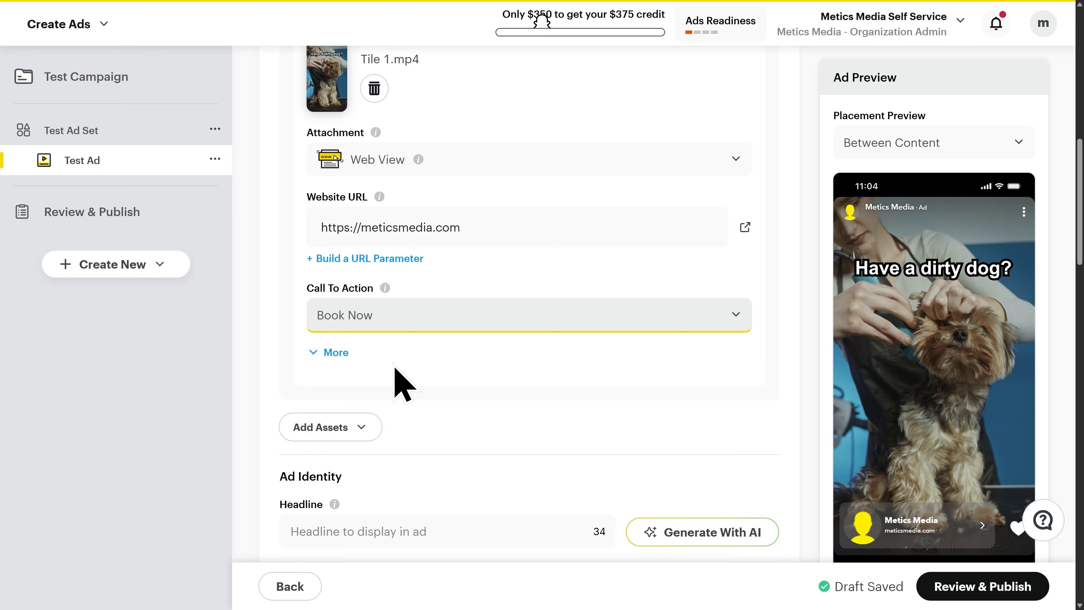
Add a second snap to the story ad by duplicating the previous asset
left_click(362, 432)
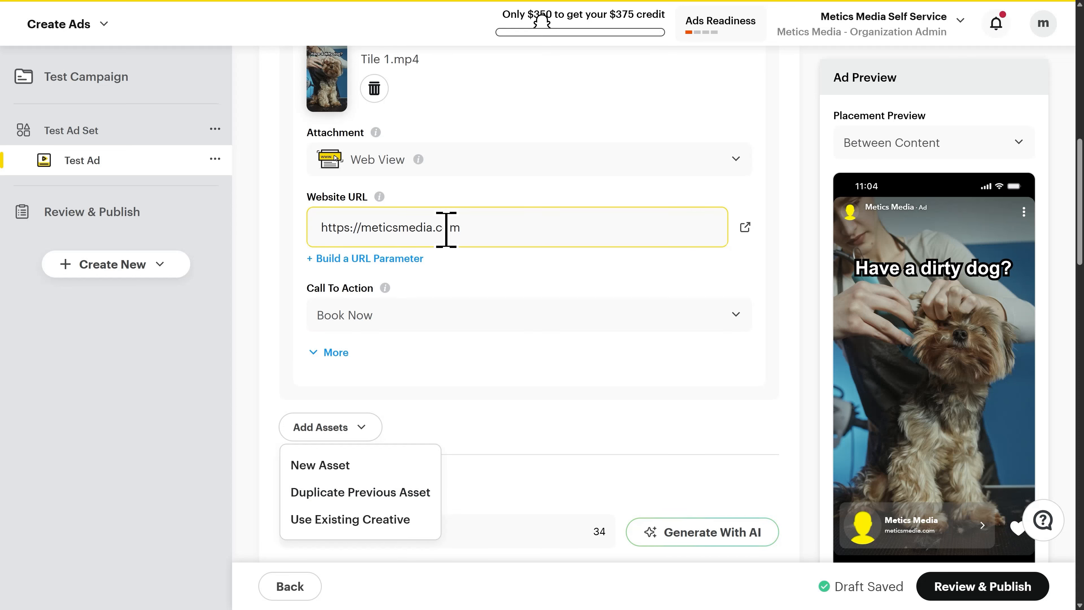
left_click(388, 495)
scroll(388, 496, "down", 4)
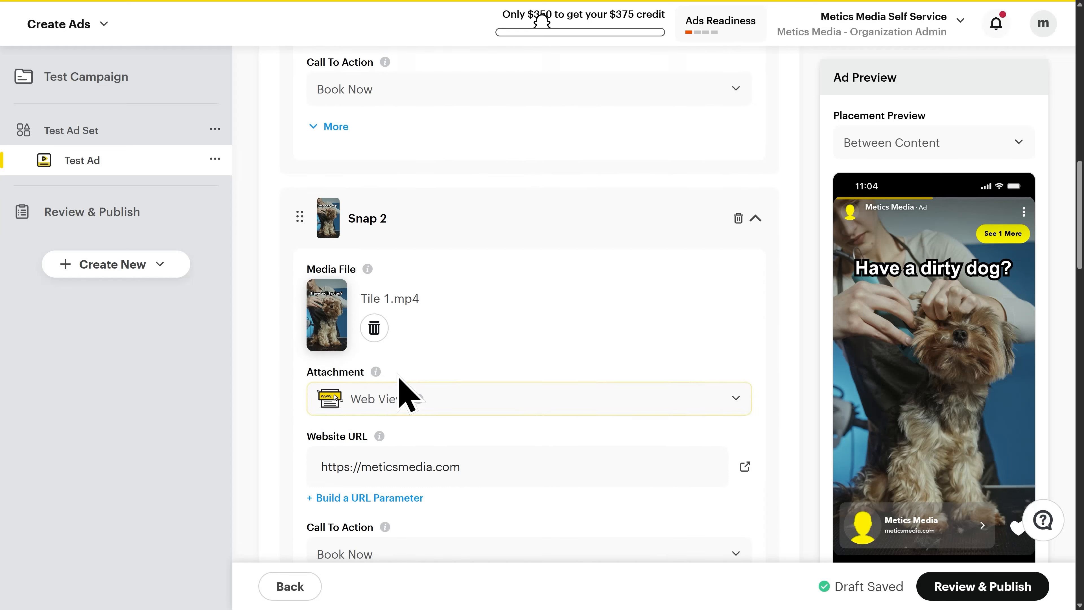
Replace Snap 2's media file with the Tile 2 video from the Tile 2 folder in Dog Grooming Ad
left_click(373, 328)
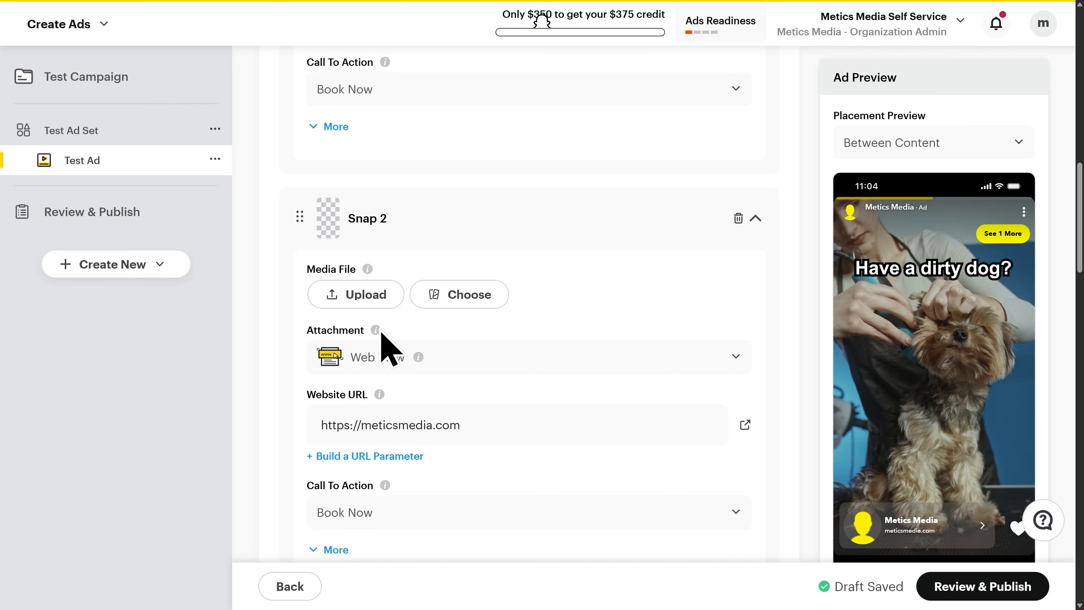
left_click(366, 301)
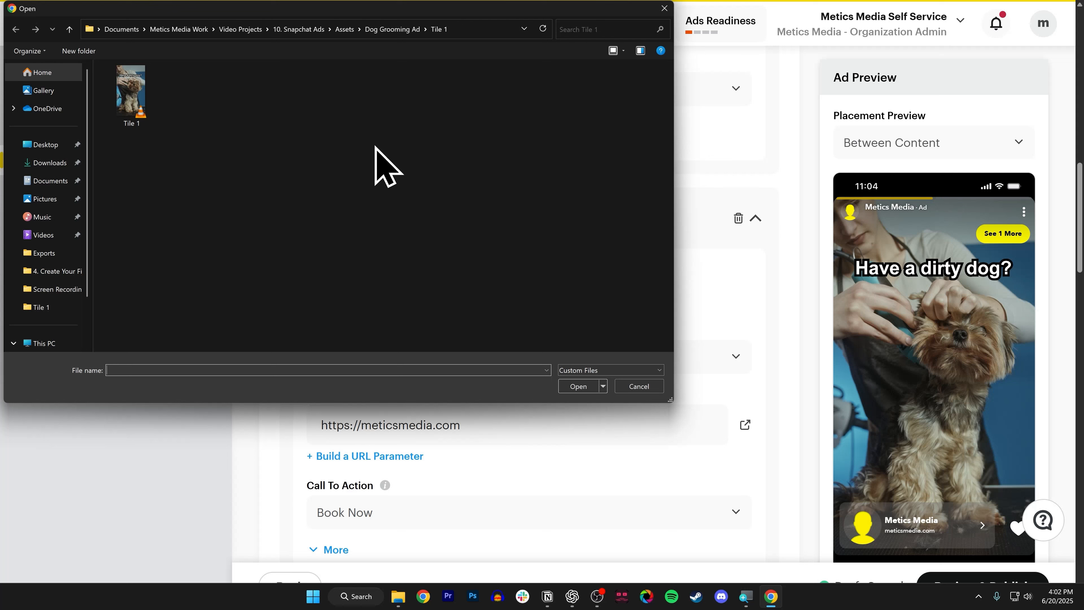
left_click(386, 31)
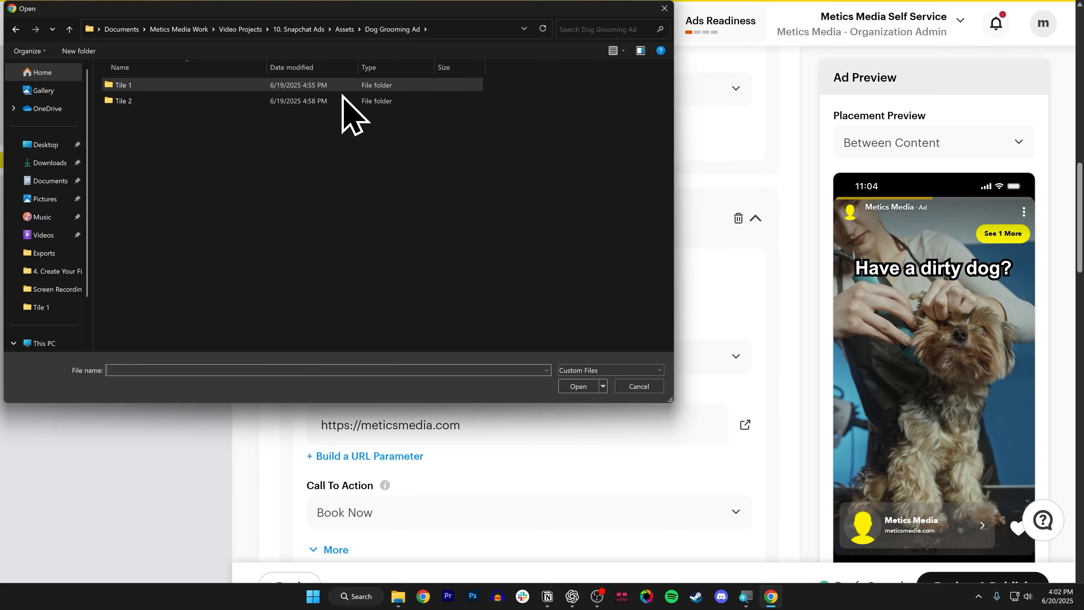
double_click(331, 101)
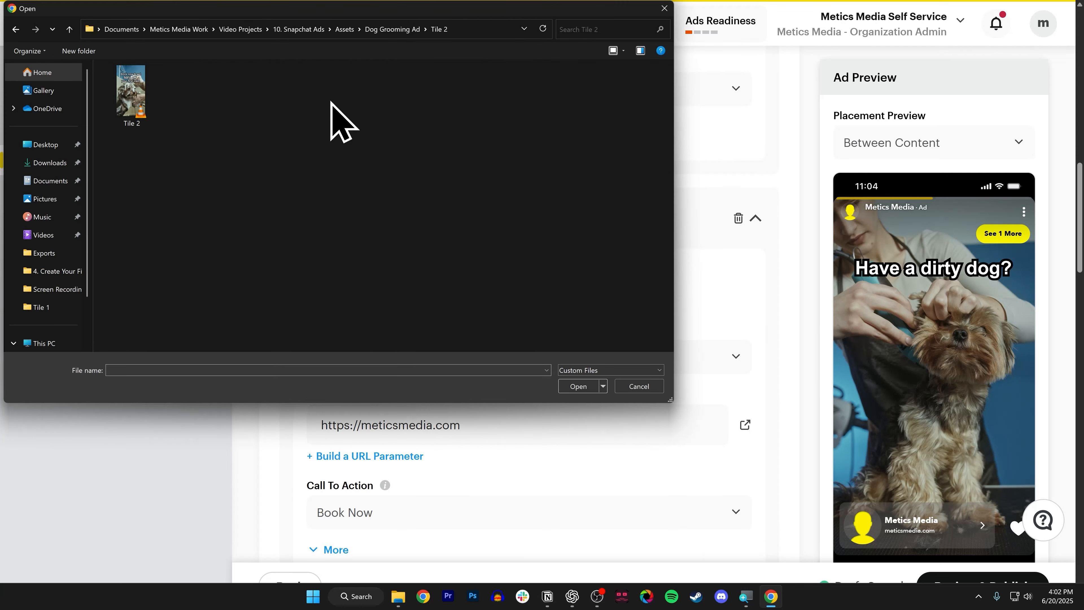
double_click(139, 102)
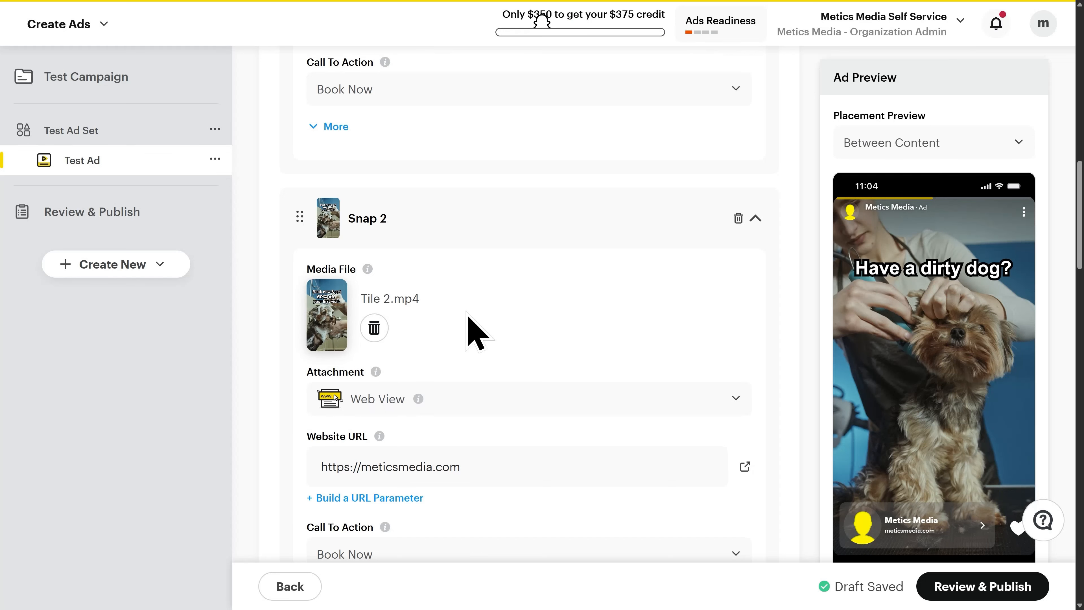
Preview the story ad by advancing to the second snap and returning to the first
mouse_move(937, 386)
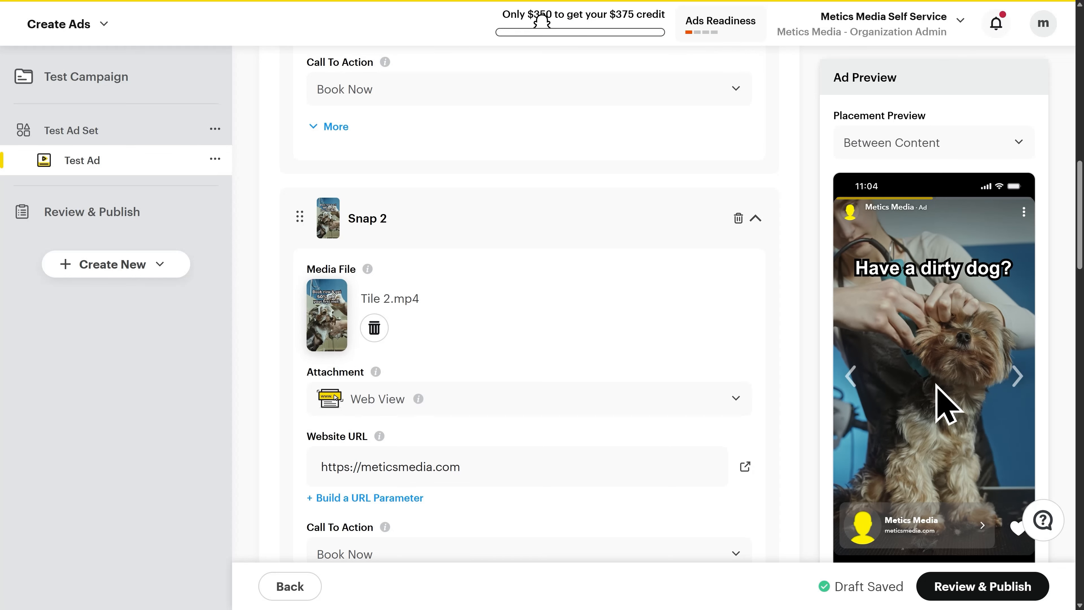
left_click(1008, 377)
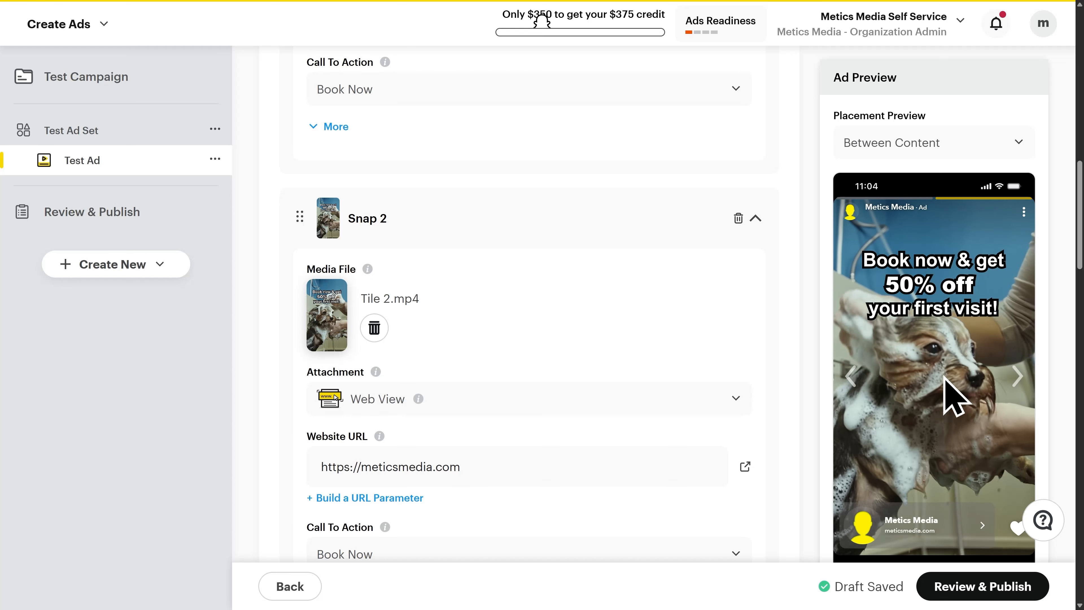
left_click(854, 377)
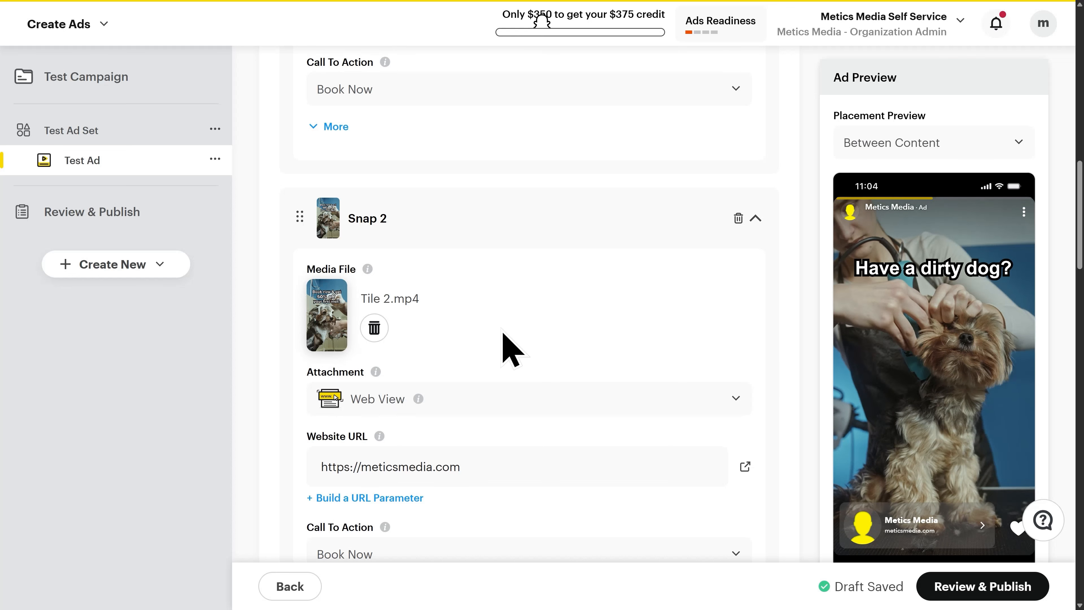
scroll(502, 333, "down", 1)
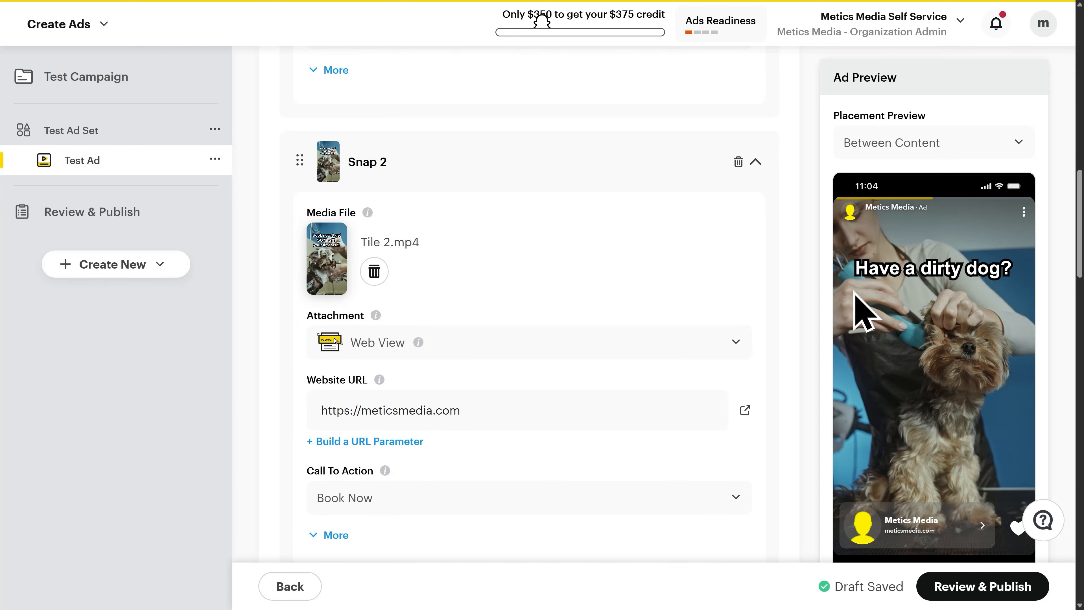
mouse_move(866, 319)
Enter "Dog Groomer Near You!" as the story ad's headline in Ad Identity
scroll(497, 242, "down", 5)
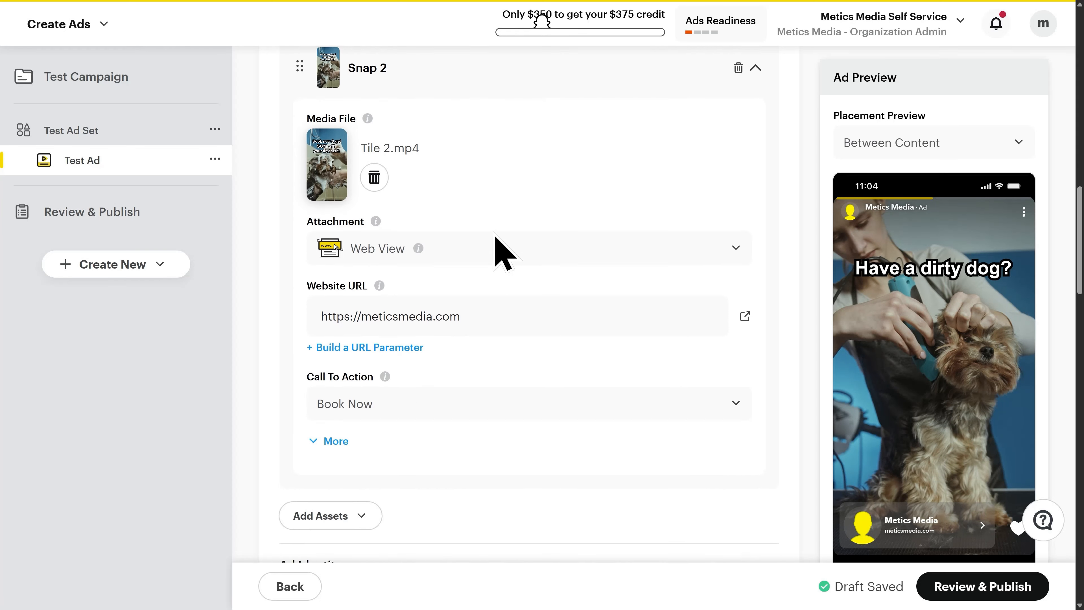
scroll(493, 233, "down", 1)
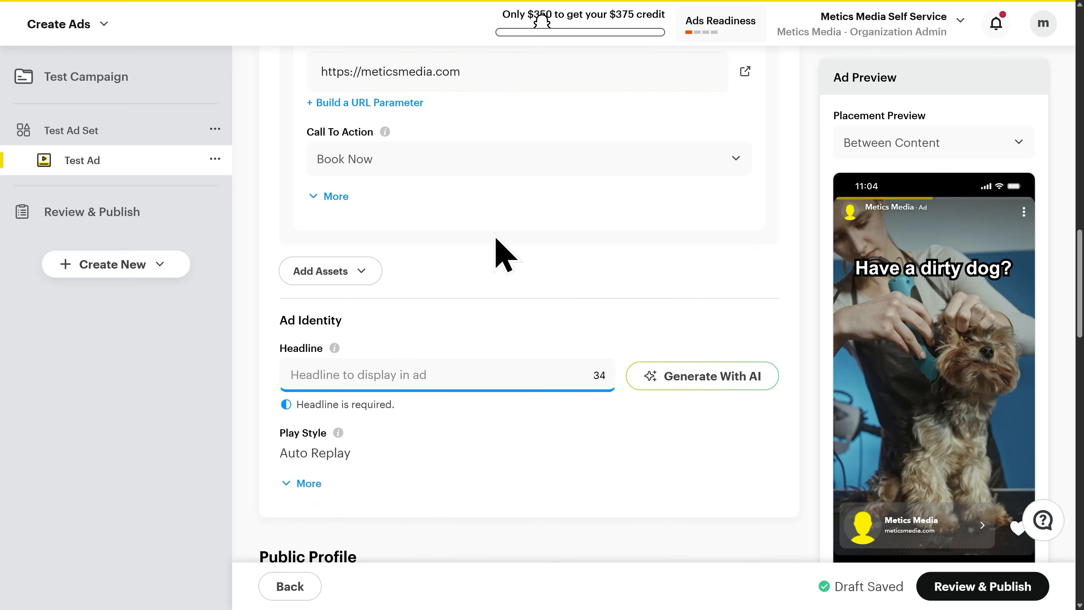
left_click(400, 369)
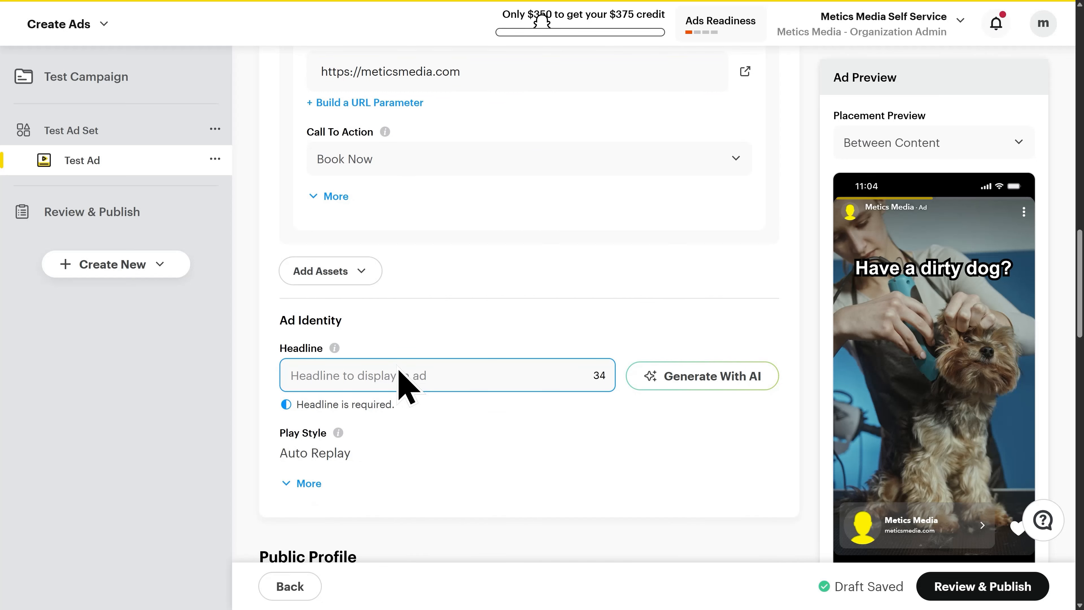
left_click(397, 372)
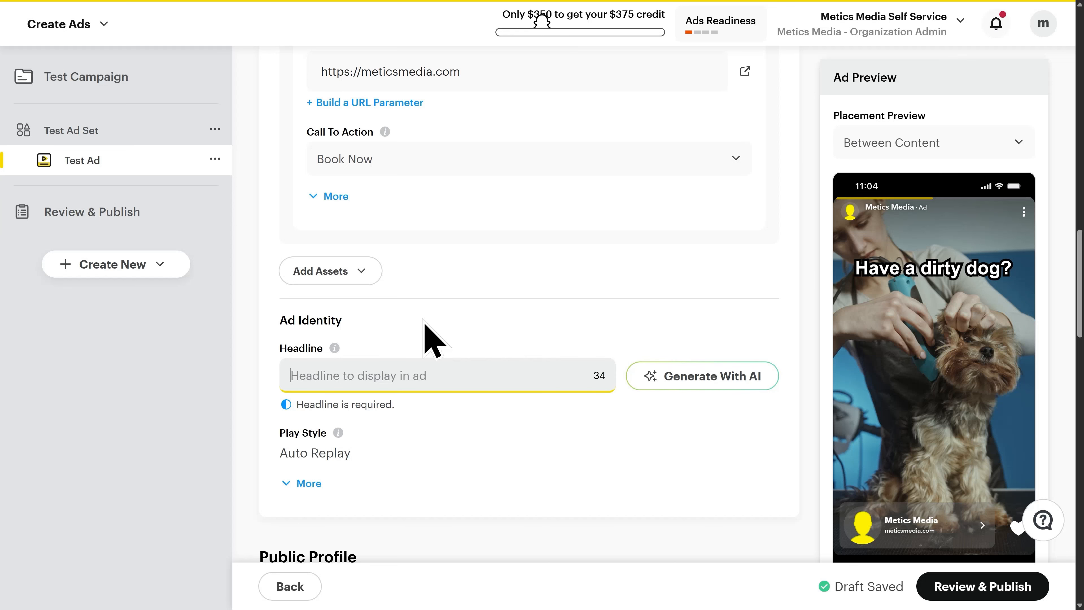
type("Dog G")
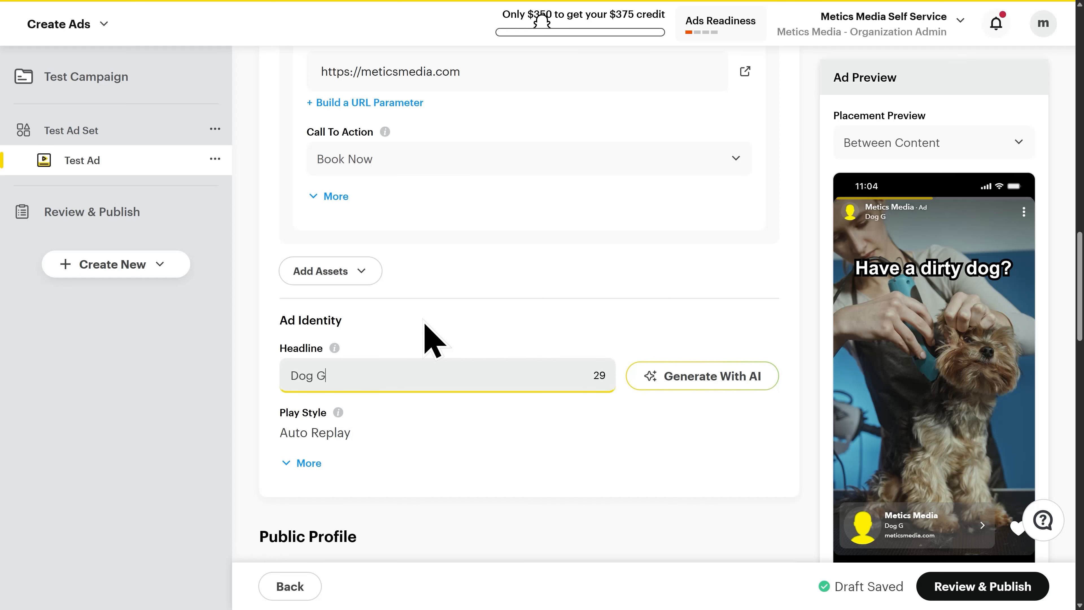
type("roomer Near You!")
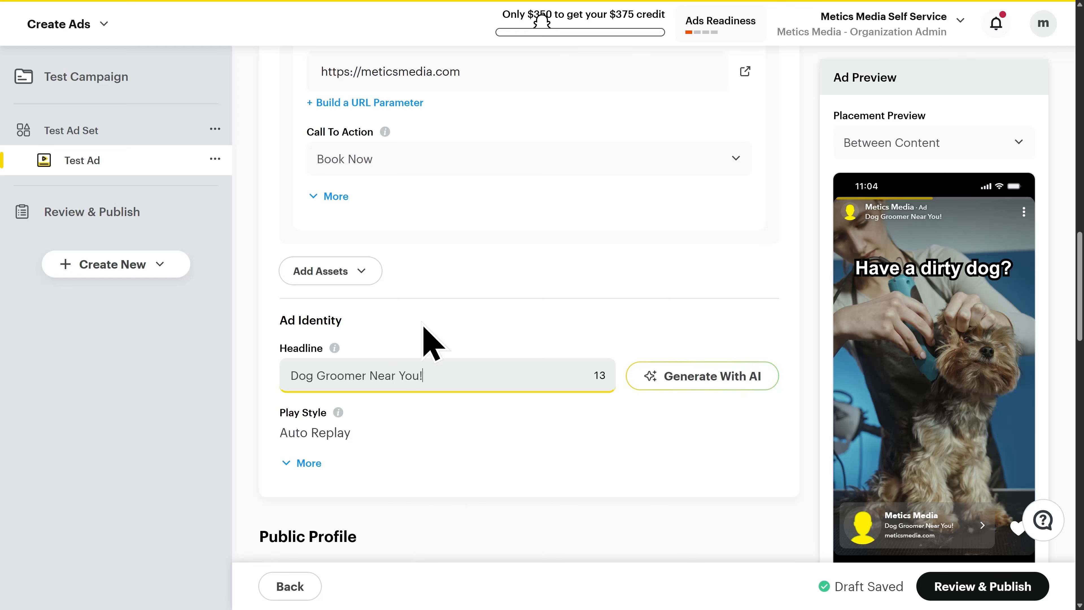
Upload Dog-Groomers-Logo-700x100px as the Discover Tile logo and accept the default crop
scroll(424, 338, "down", 5)
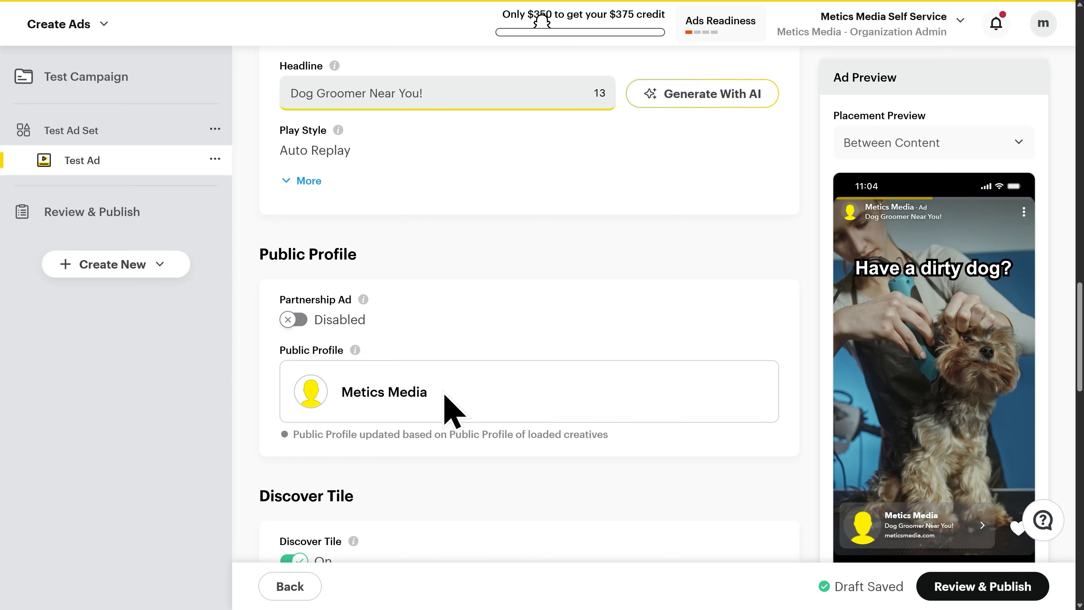
scroll(442, 408, "down", 3)
scroll(419, 376, "down", 5)
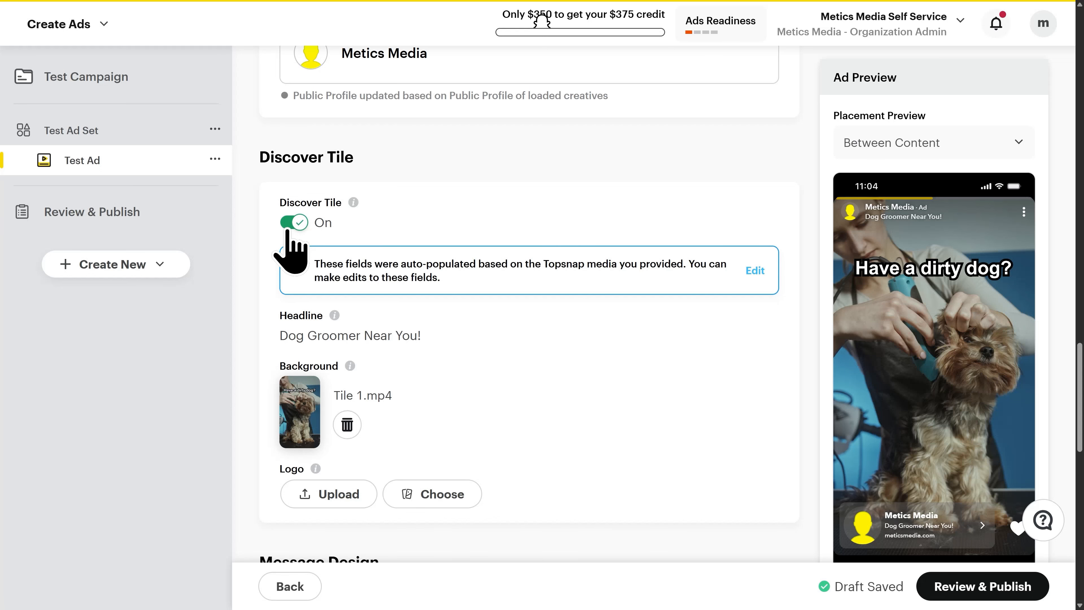
left_click(339, 503)
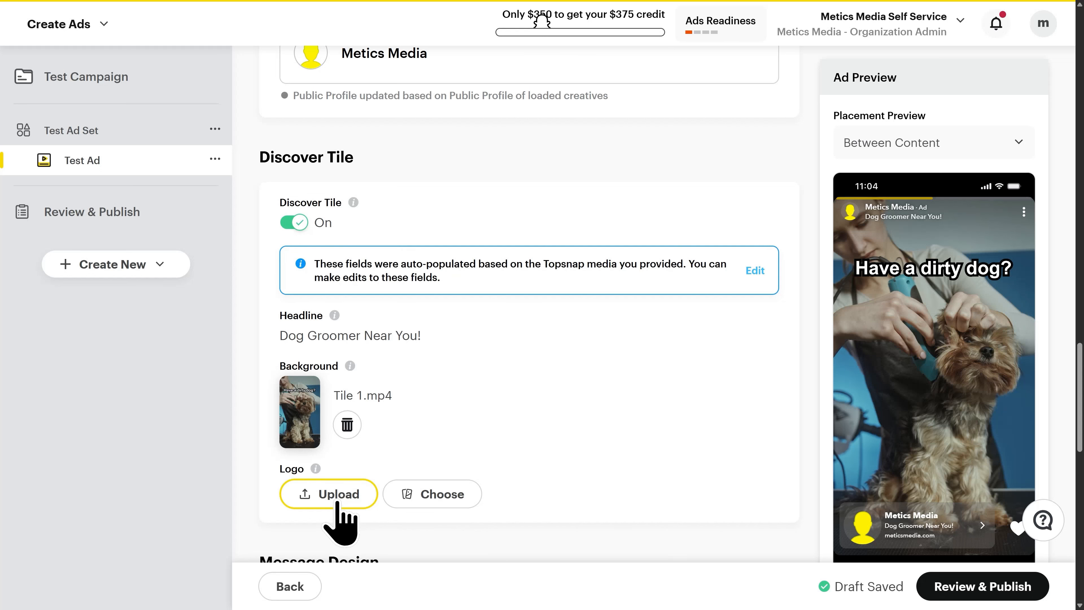
left_click(336, 504)
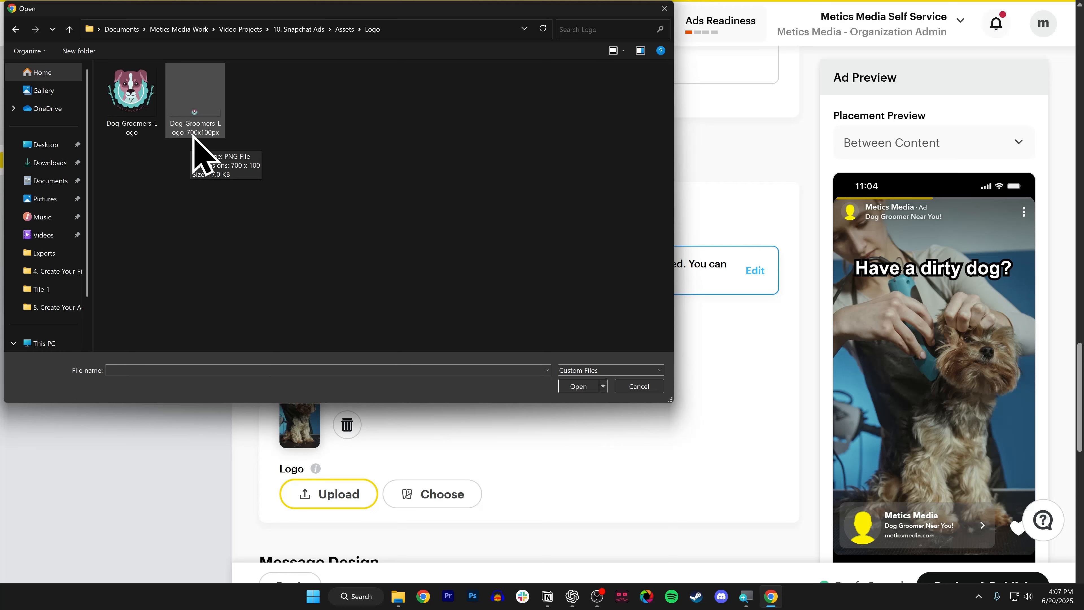
double_click(196, 119)
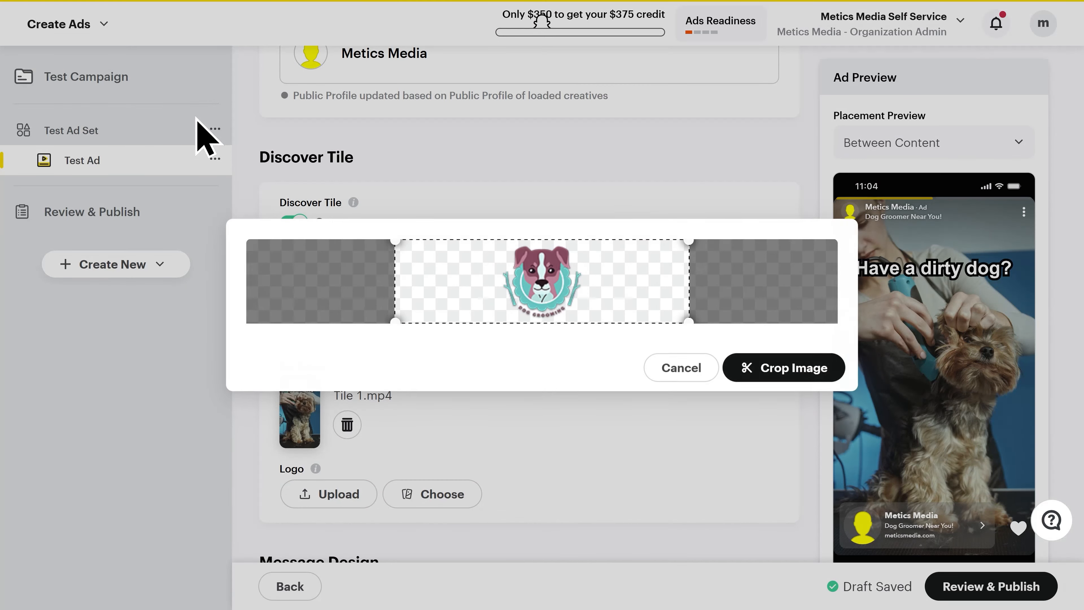
left_click(786, 370)
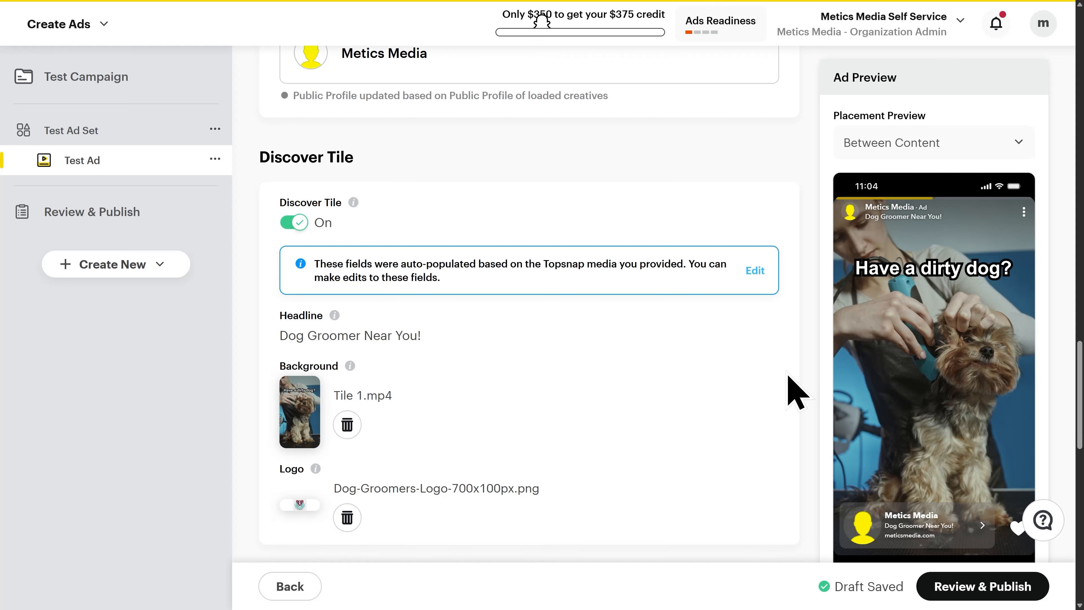
Turn off Message Design for the ad and set its delivery status to Paused
scroll(795, 390, "down", 1)
scroll(794, 391, "down", 7)
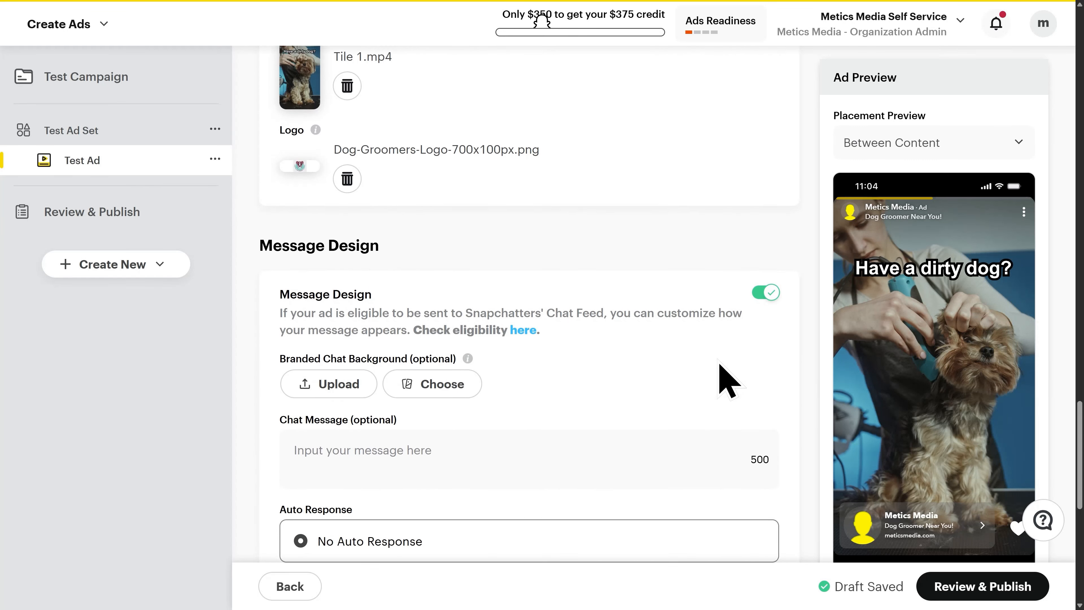
scroll(725, 379, "down", 3)
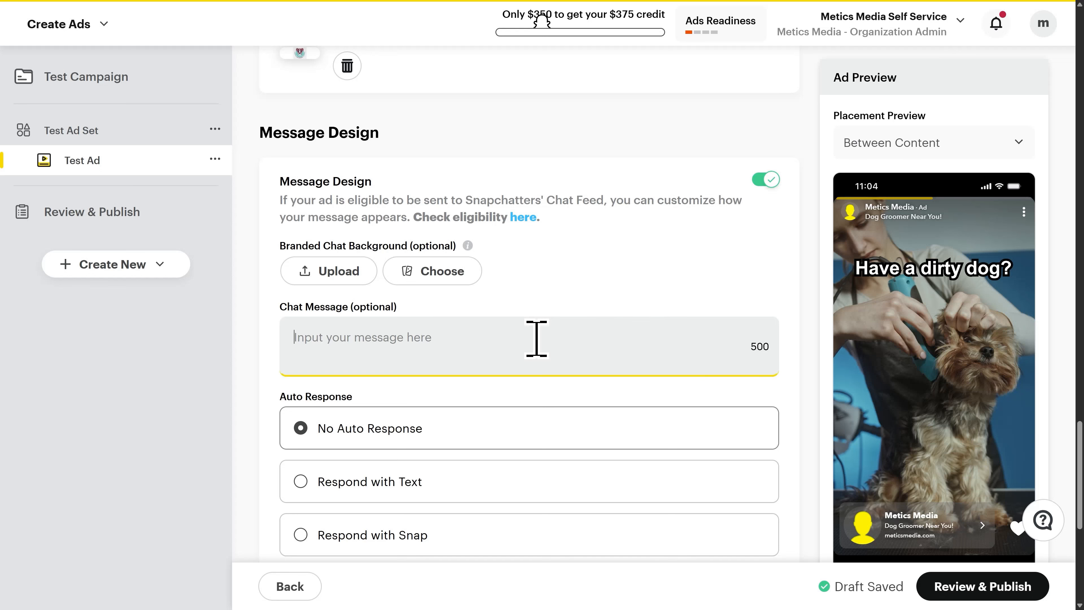
left_click(483, 344)
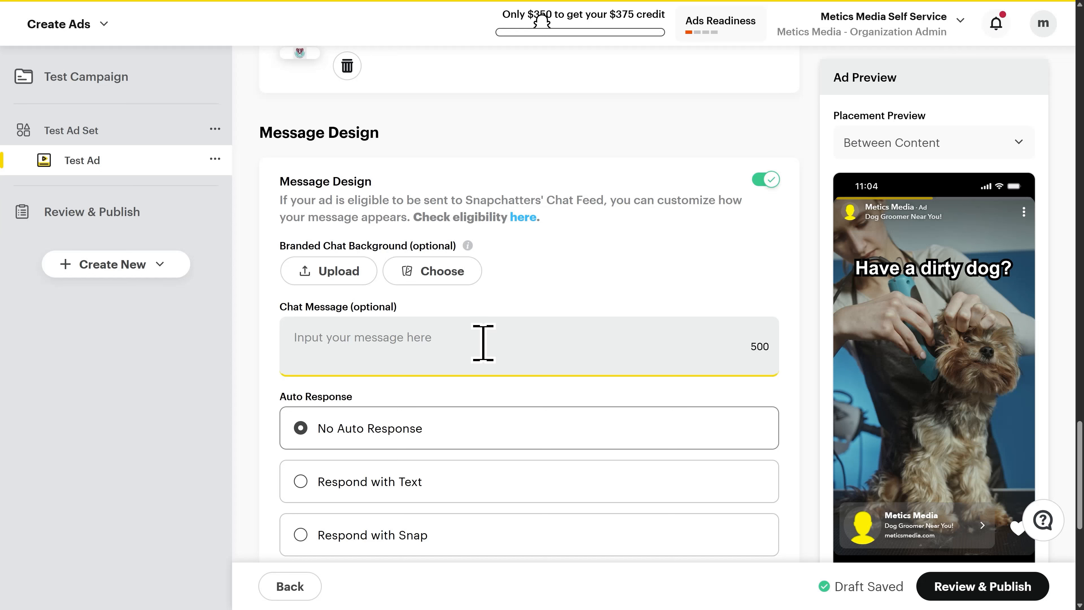
scroll(446, 397, "down", 3)
scroll(366, 453, "up", 1)
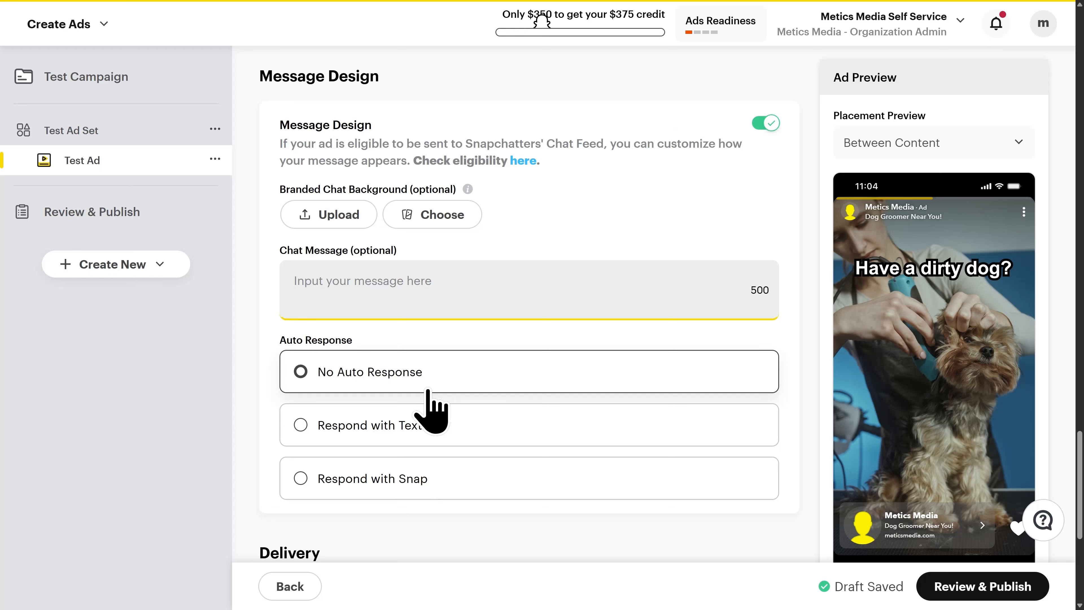
left_click(771, 128)
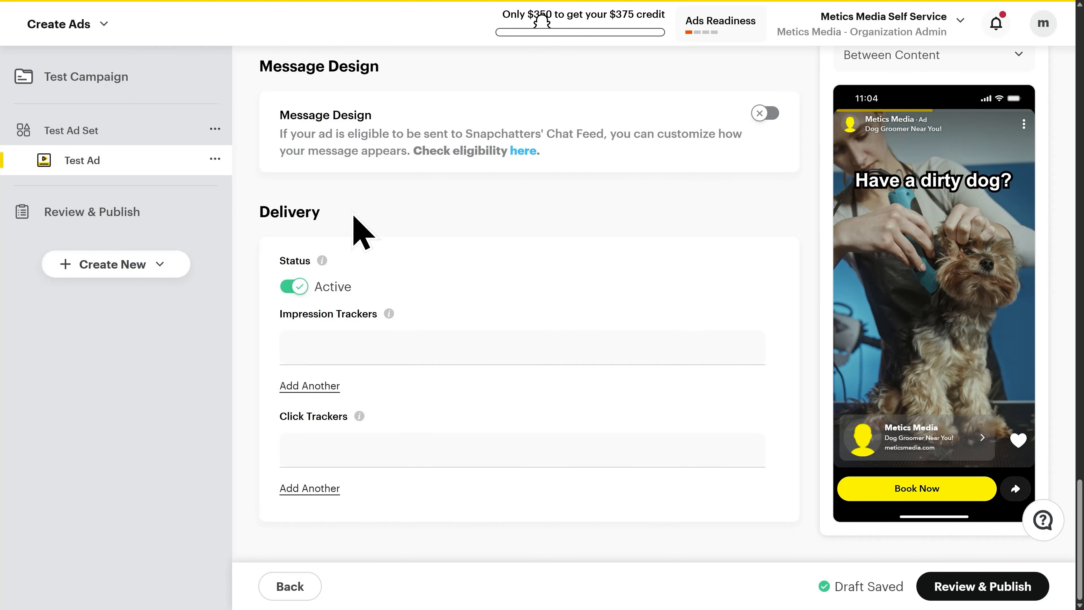
left_click(299, 288)
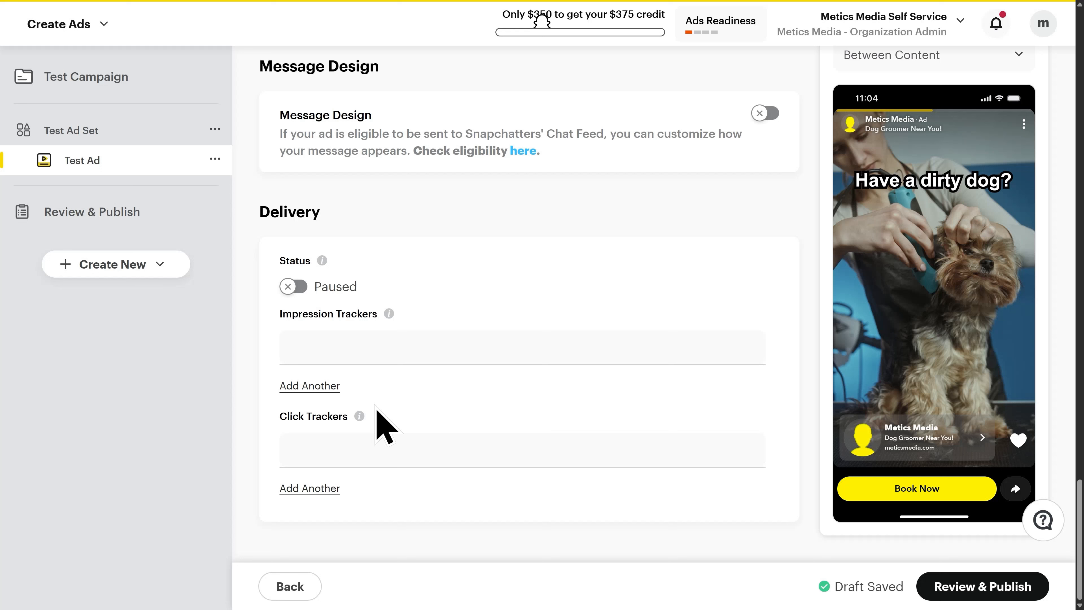
Review the campaign, ad set and payment details for Test Campaign, and publish the campaign
left_click(982, 587)
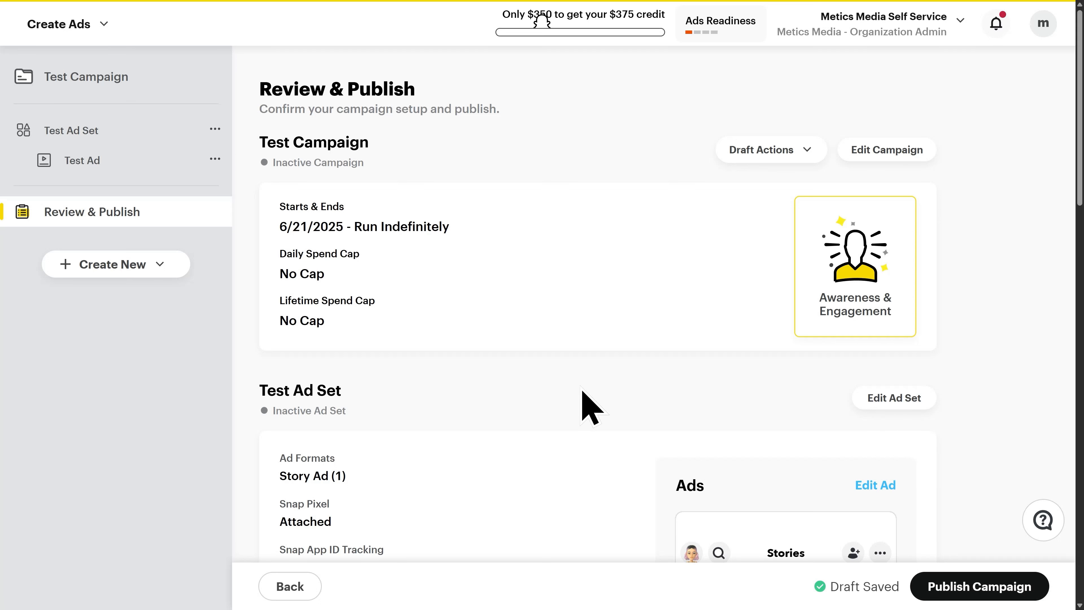
scroll(582, 391, "down", 8)
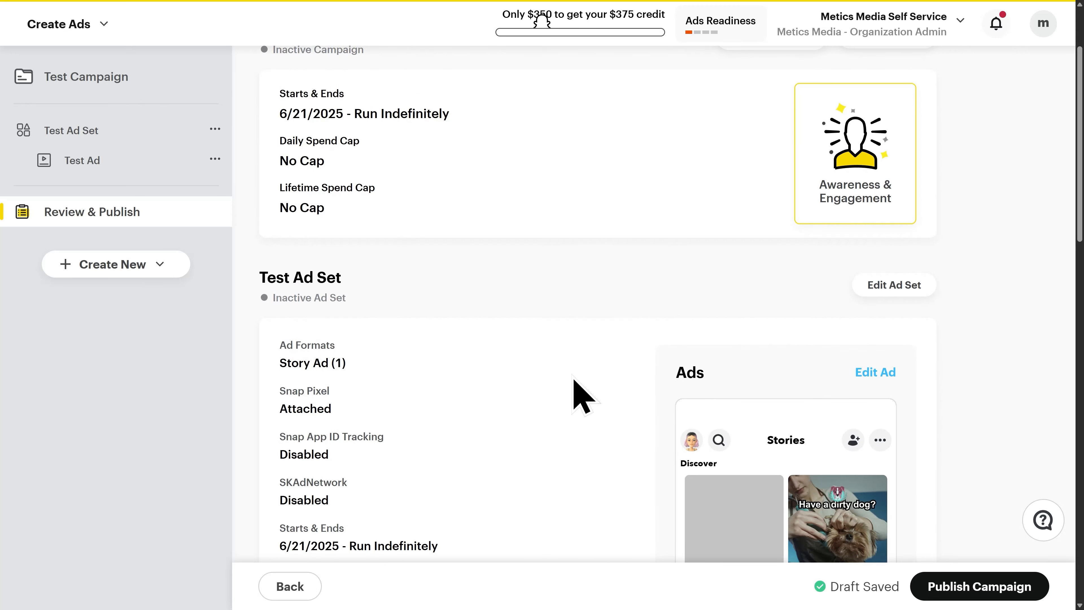
scroll(564, 378, "down", 3)
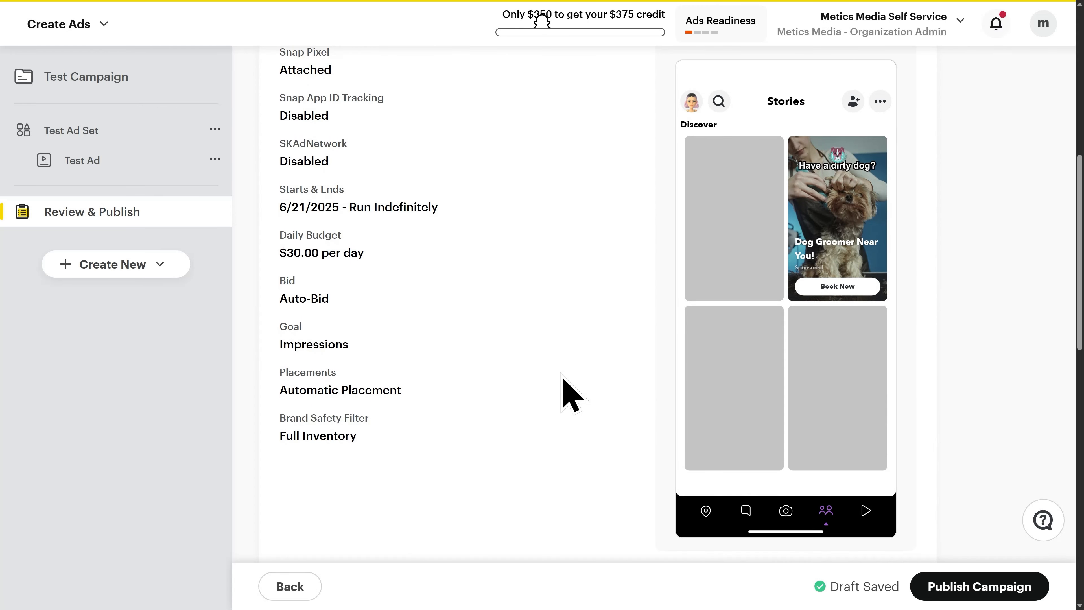
scroll(562, 379, "down", 11)
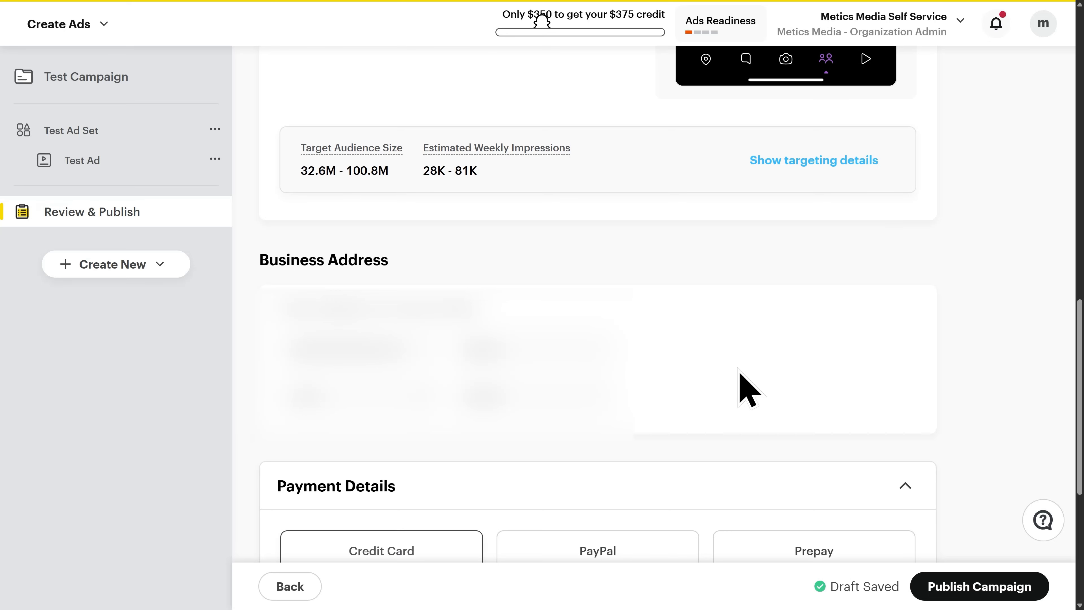
scroll(747, 388, "down", 8)
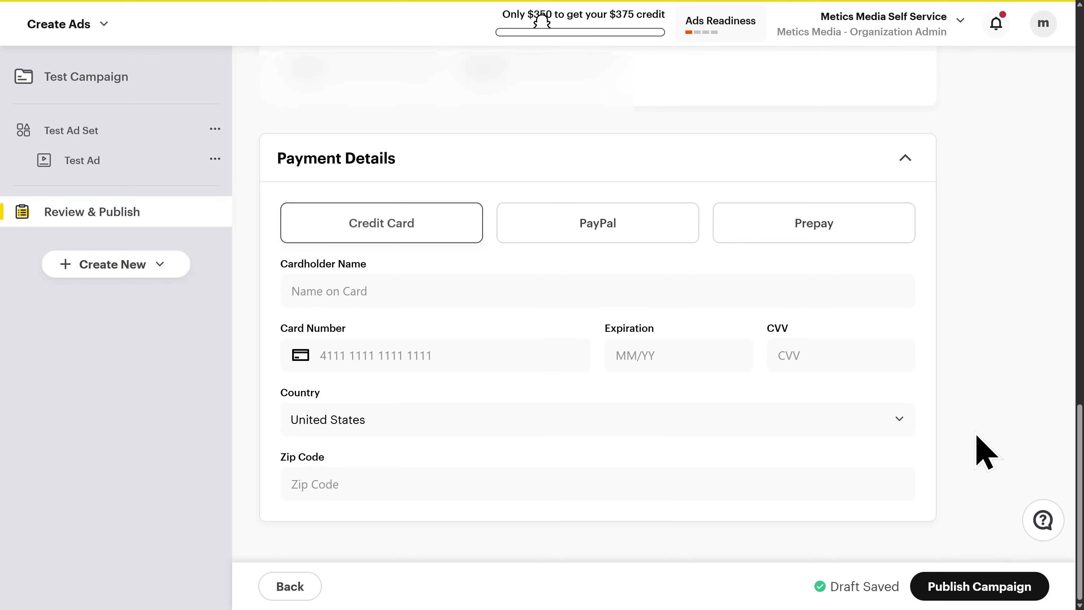
left_click(967, 588)
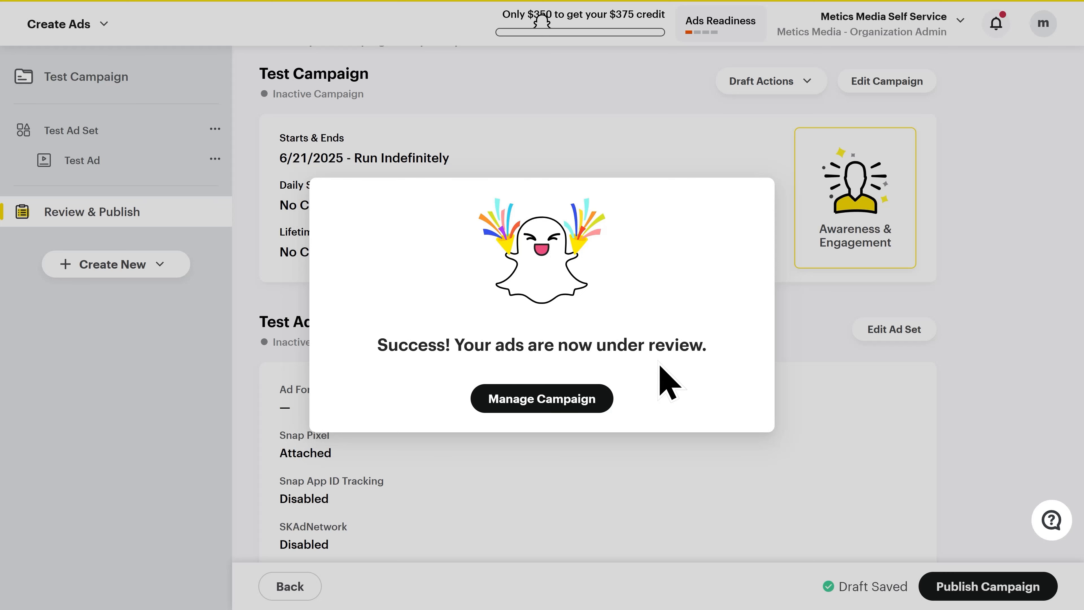
Go to campaign management to view Test Campaign in the campaign list, and open the main navigation
left_click(546, 410)
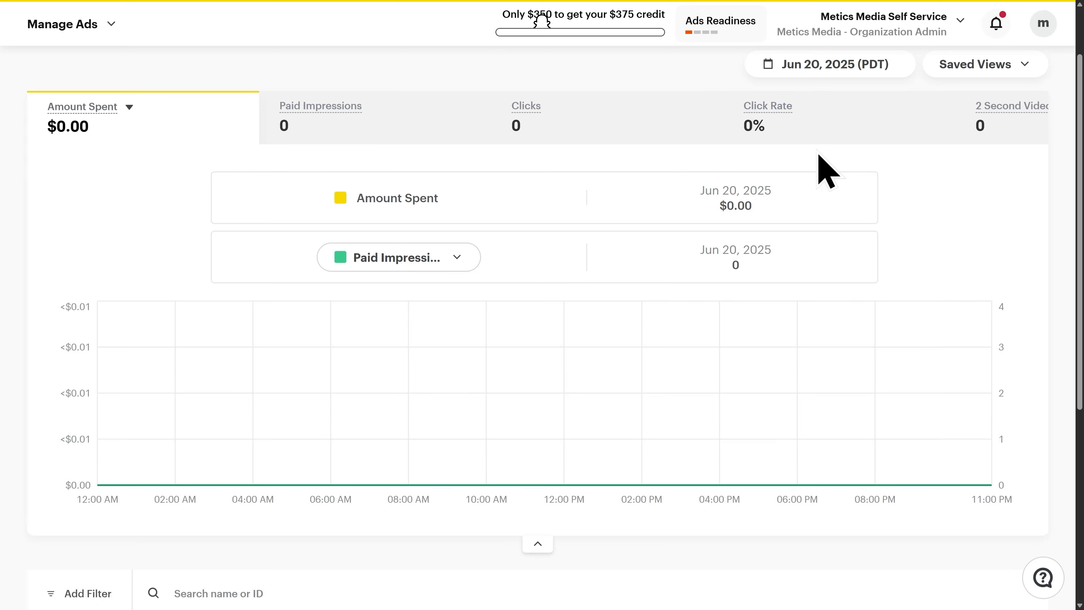
scroll(697, 339, "down", 5)
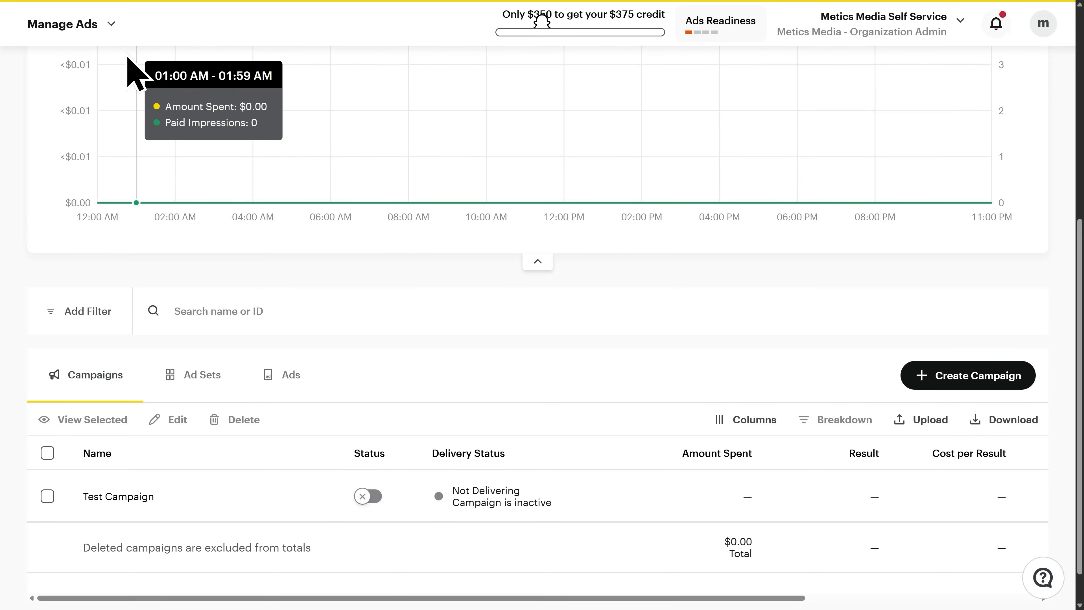
left_click(113, 25)
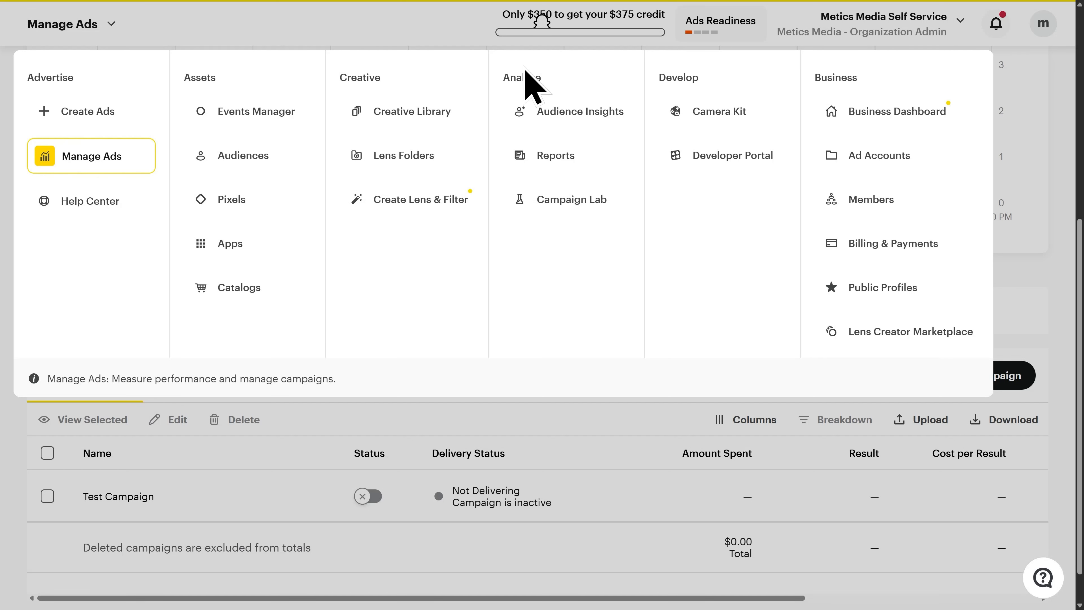